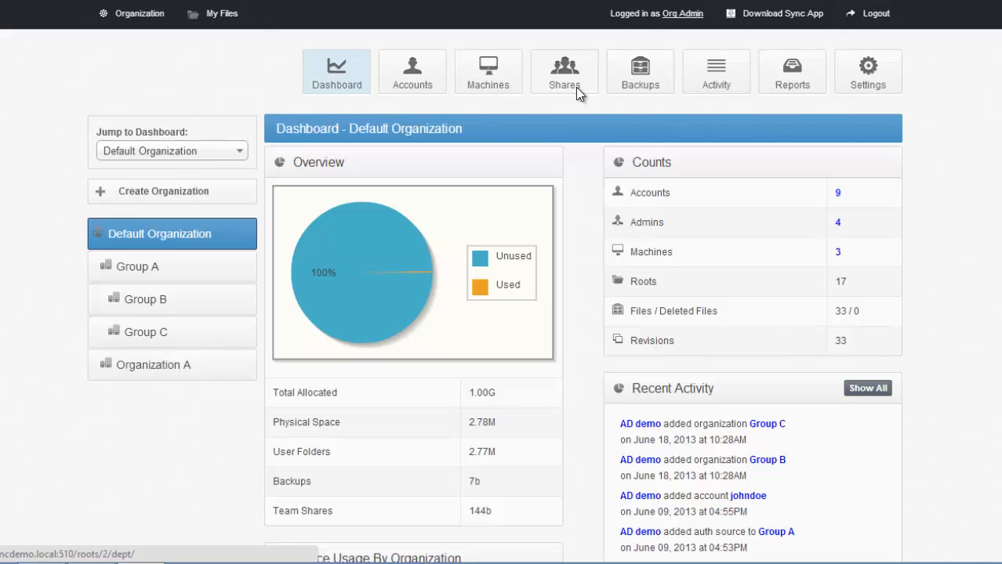
- Open the personal files in the web portal and the local Sync folder alongside them
{"action": "left_click", "coordinate": [224, 29]}
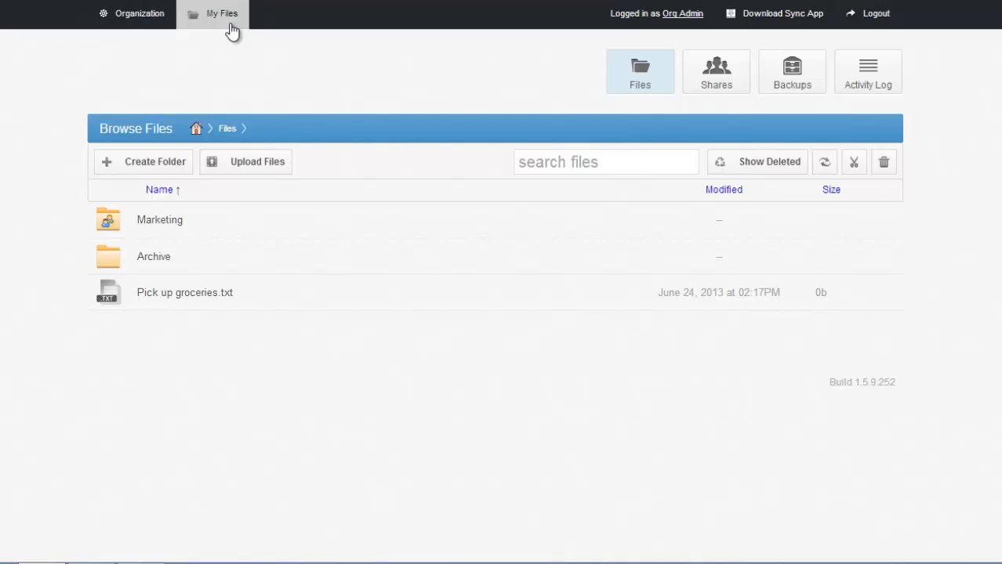
{"action": "mouse_move", "coordinate": [271, 559]}
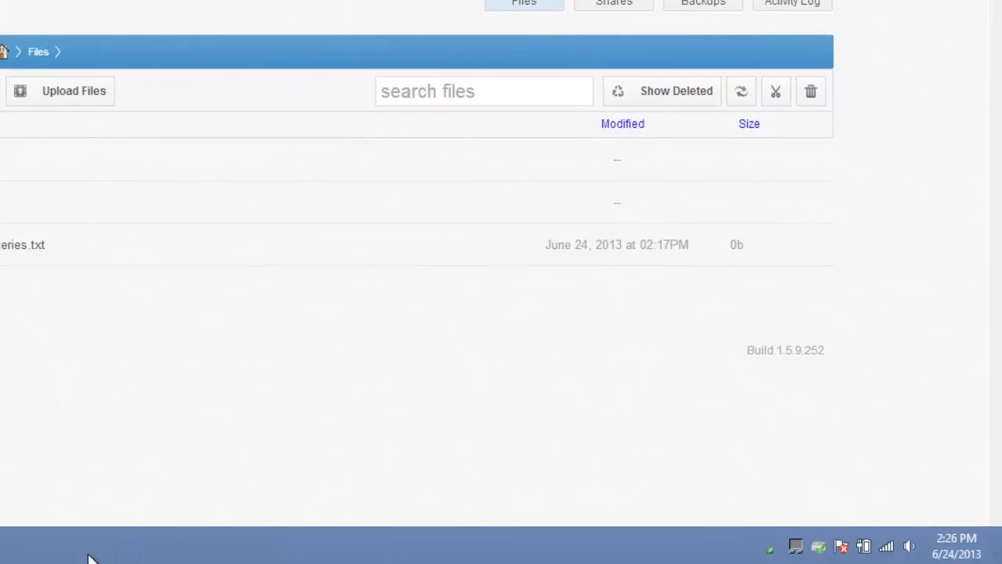
{"action": "right_click", "coordinate": [770, 550]}
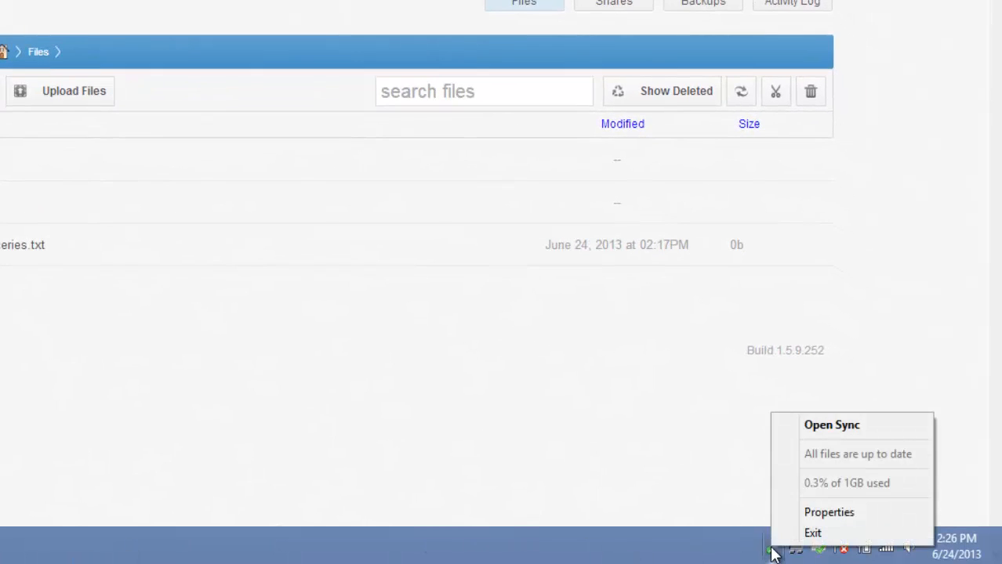
{"action": "left_click", "coordinate": [794, 433]}
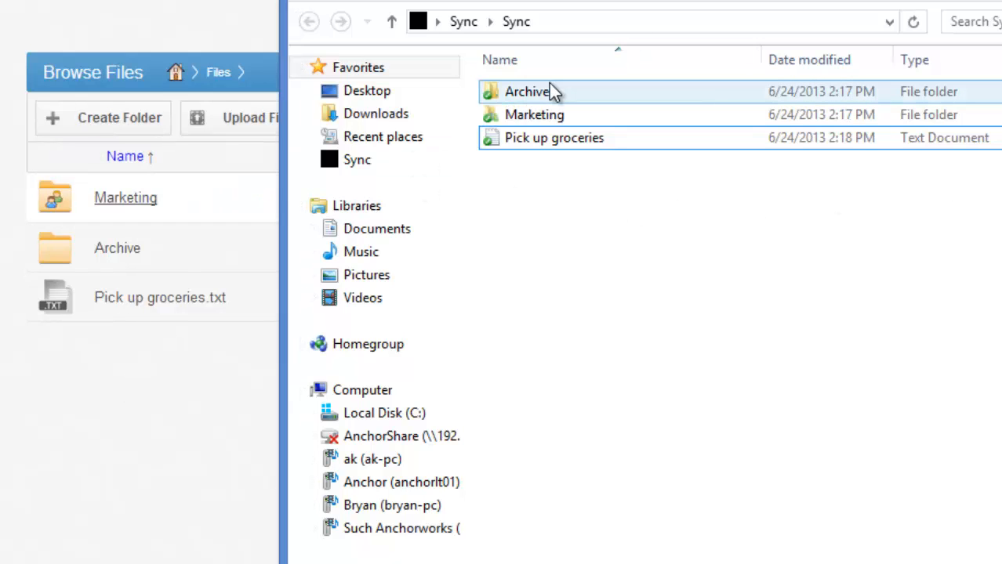
{"action": "left_click_drag", "start_coordinate": [627, 1], "coordinate": [389, 0]}
- Create a new text document named "Run an errand" in the local Sync folder
{"action": "right_click", "coordinate": [362, 195]}
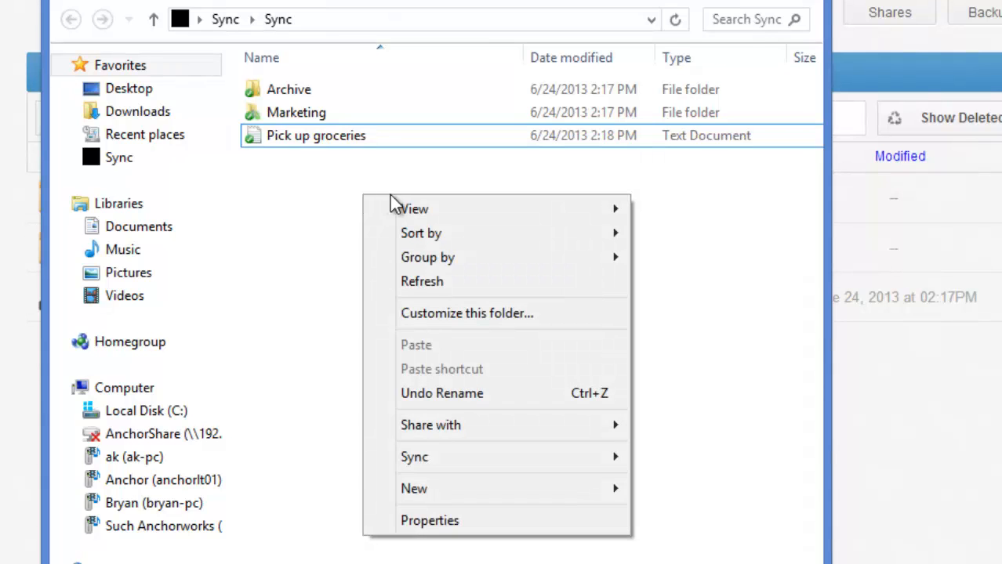
{"action": "mouse_move", "coordinate": [423, 501]}
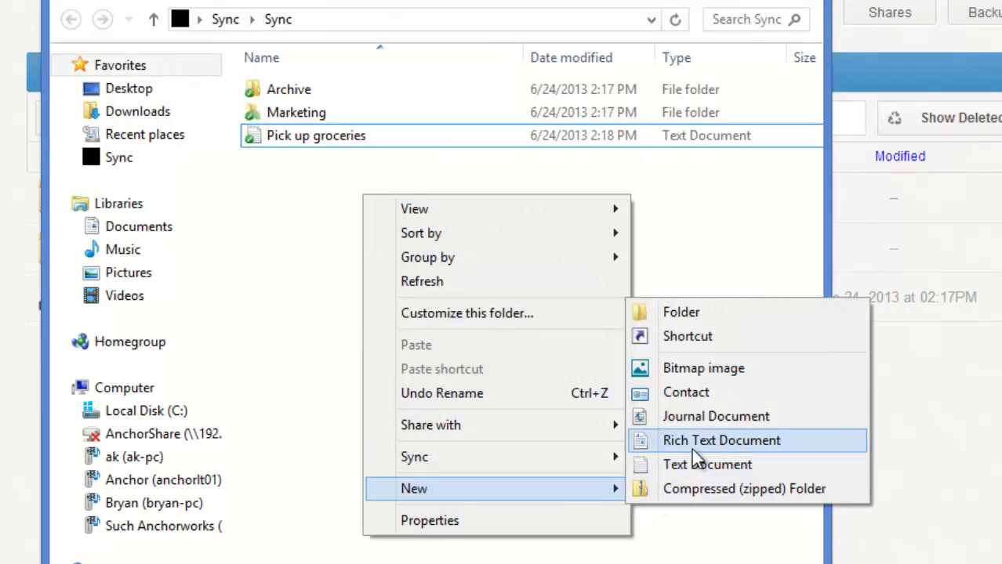
{"action": "left_click", "coordinate": [694, 460]}
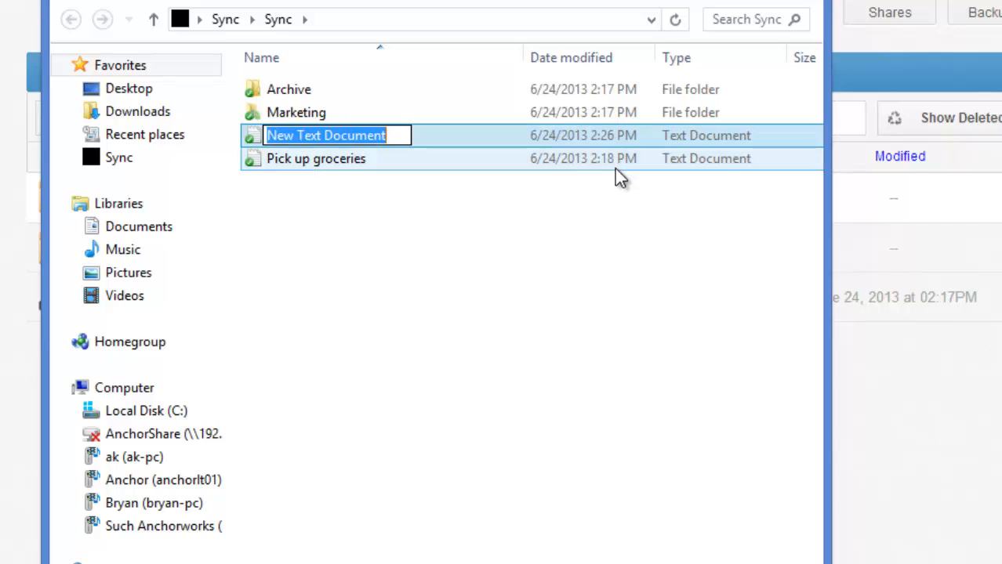
{"action": "key", "text": "BackSpace"}
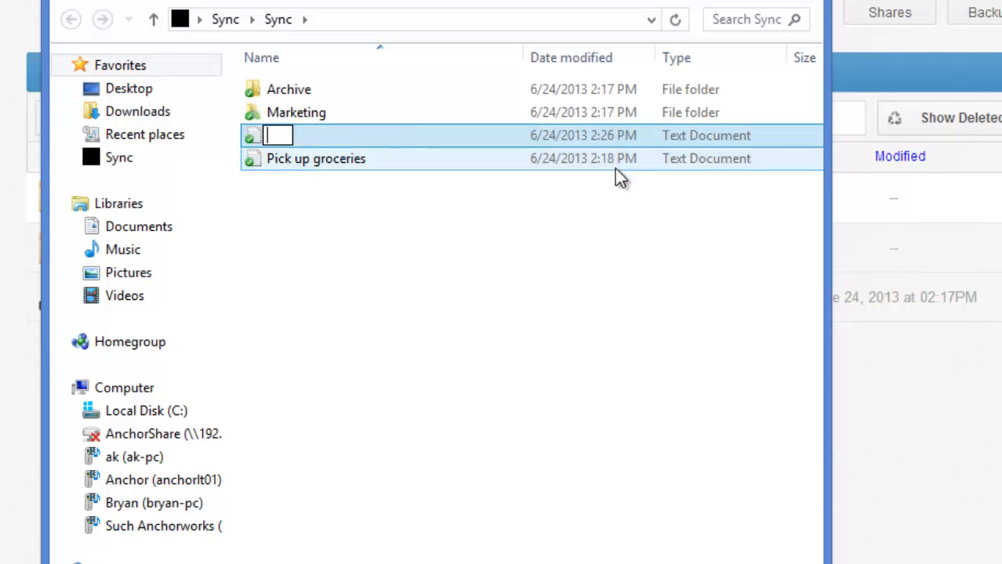
{"action": "type", "text": "Run s"}
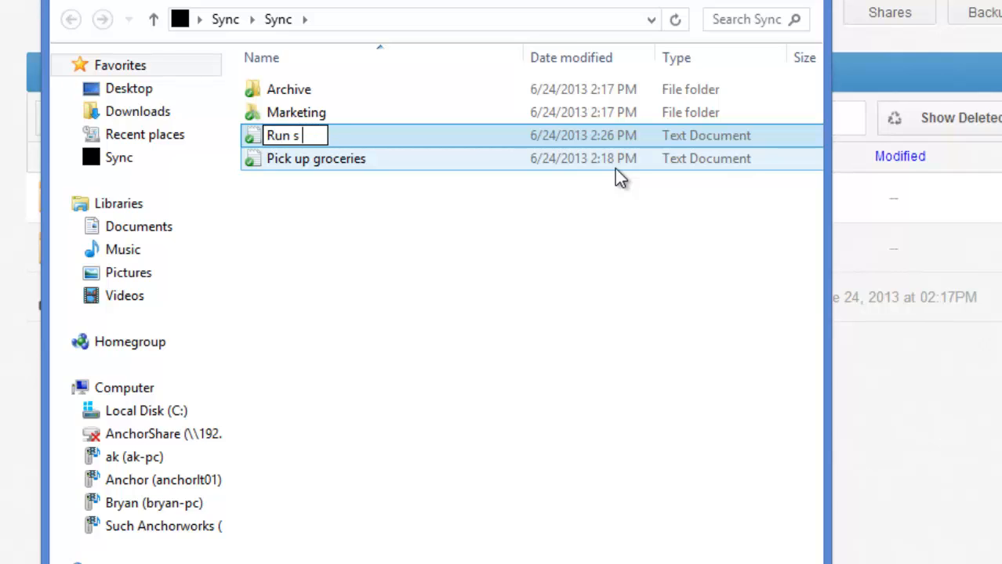
{"action": "key", "text": "BackSpace"}
{"action": "type", "text": "an errand"}
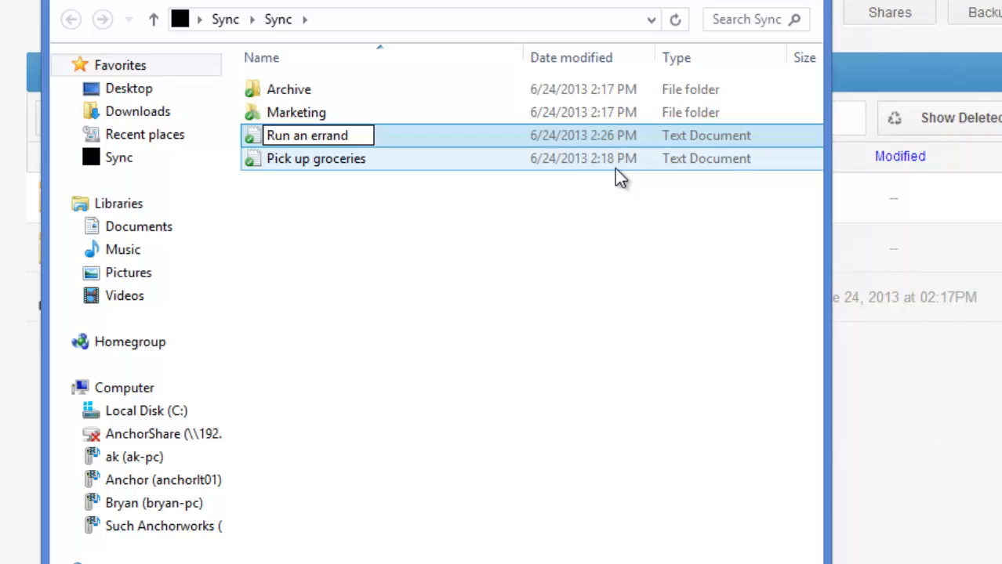
{"action": "key", "text": "Return"}
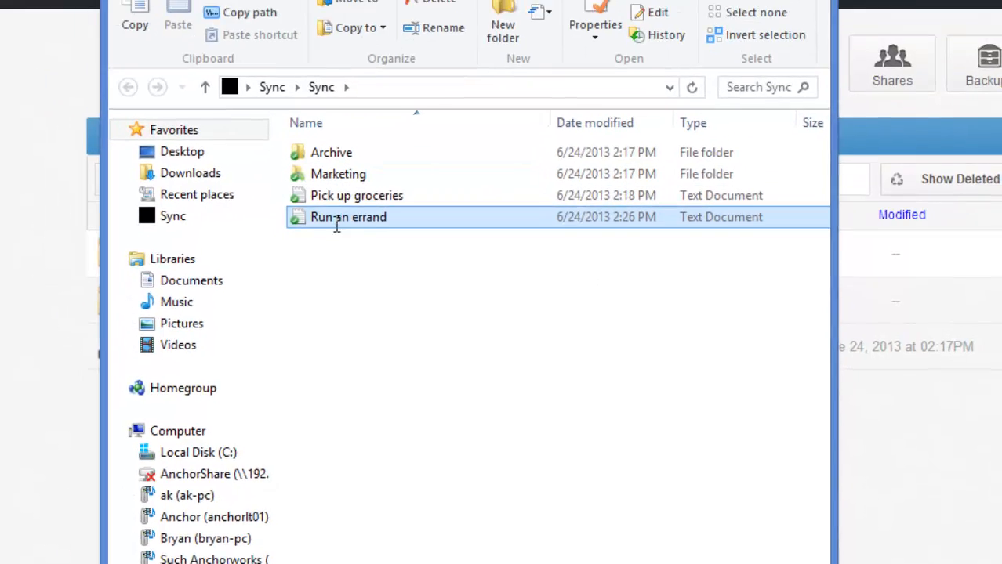
- Write "Take dog to park" and, after a blank line, "Dont forget to pick up laundry" in Run an errand, save it and close the windows
{"action": "double_click", "coordinate": [303, 159]}
{"action": "type", "text": "Take "}
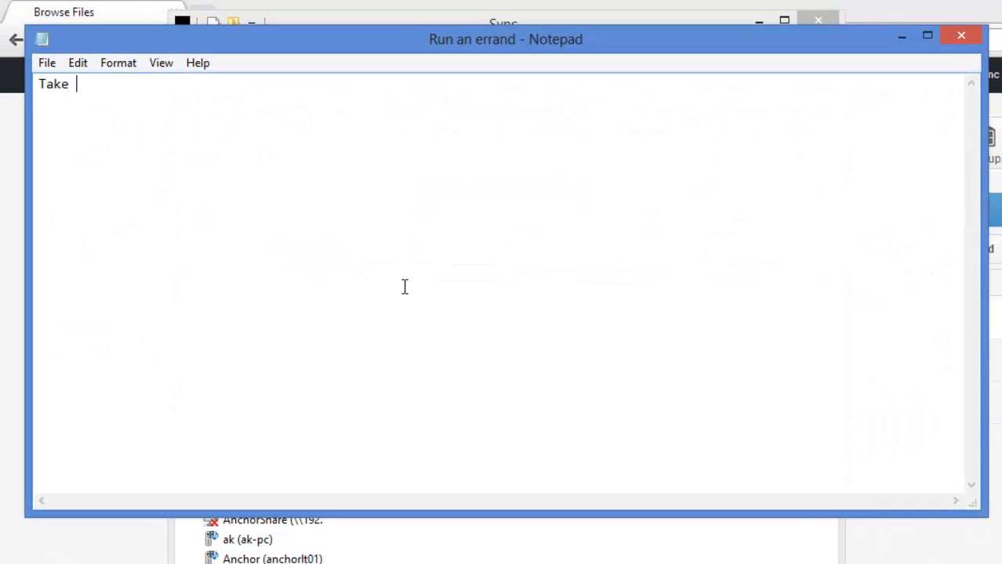
{"action": "type", "text": "dog to park"}
{"action": "key", "text": "Return"}
{"action": "key", "text": "Return"}
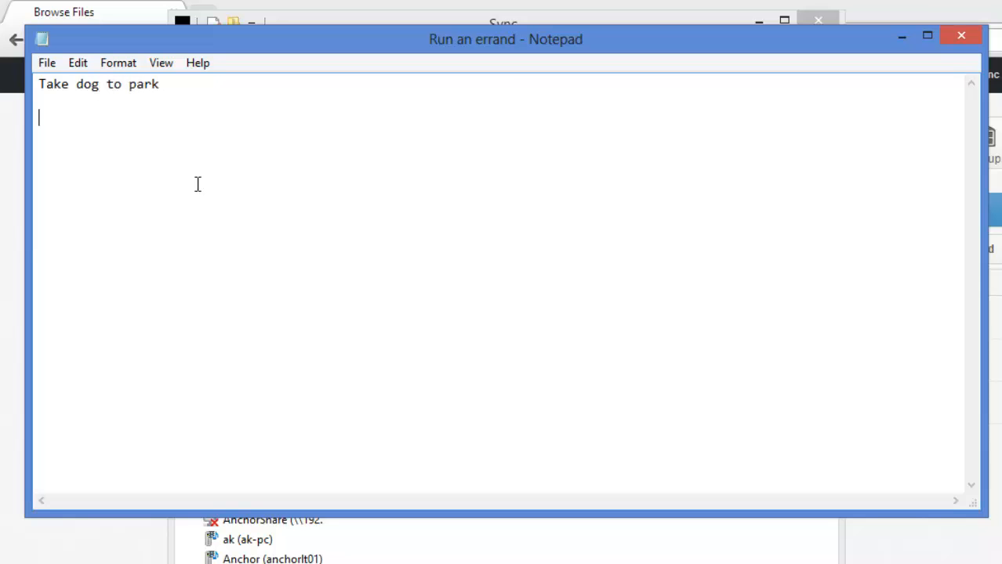
{"action": "type", "text": "Dont forget to p"}
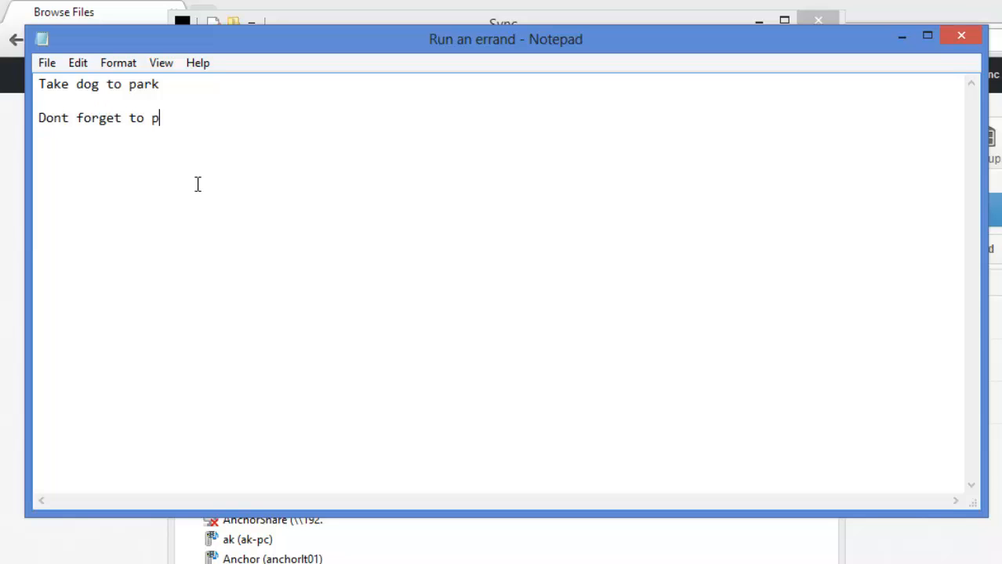
{"action": "type", "text": "ick up laundry"}
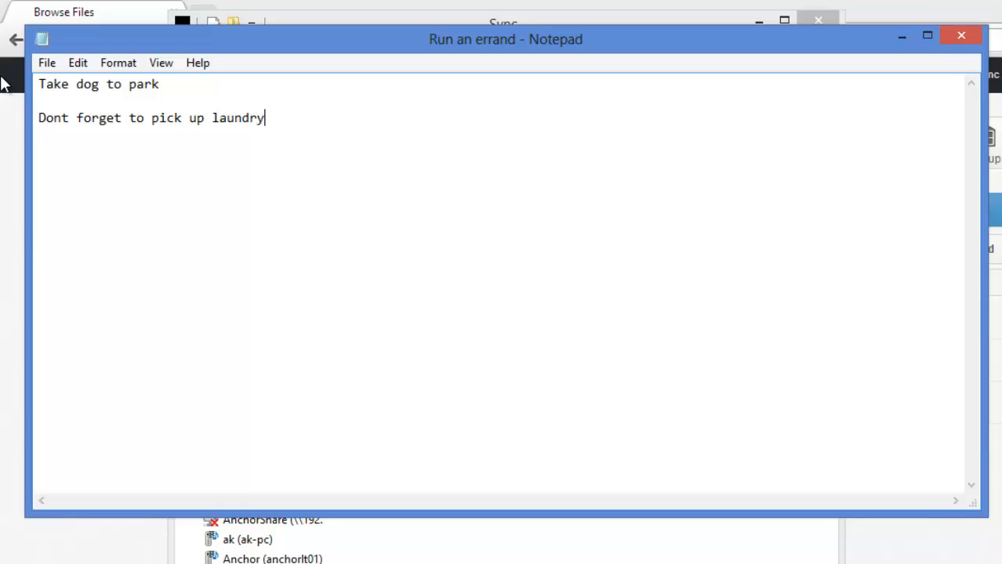
{"action": "left_click", "coordinate": [45, 63]}
{"action": "left_click", "coordinate": [88, 125]}
{"action": "left_click", "coordinate": [960, 35]}
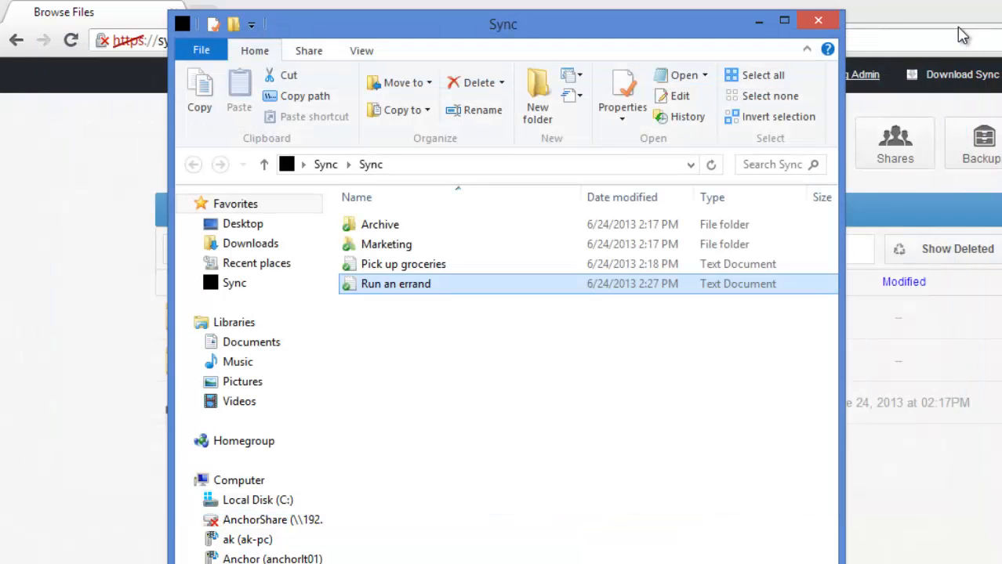
{"action": "left_click", "coordinate": [818, 20]}
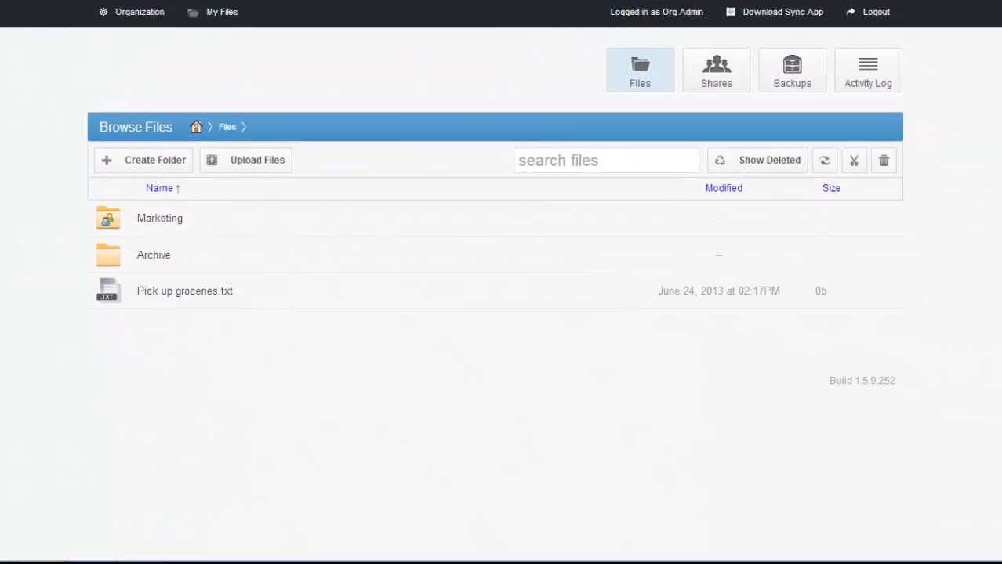
- Reload the personal files in the web portal and view the revisions of Run an errand.txt
{"action": "left_click", "coordinate": [223, 19]}
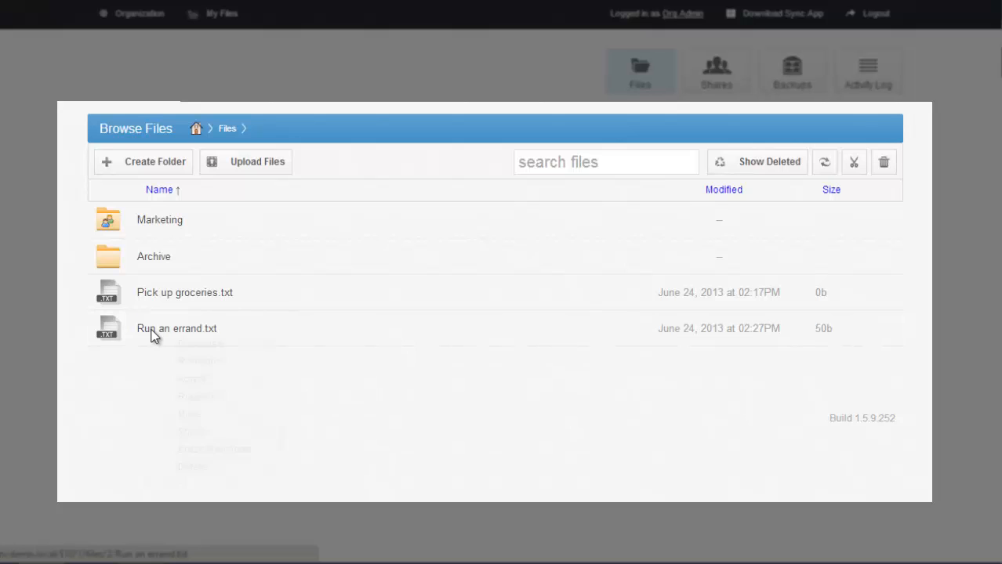
{"action": "right_click", "coordinate": [148, 334]}
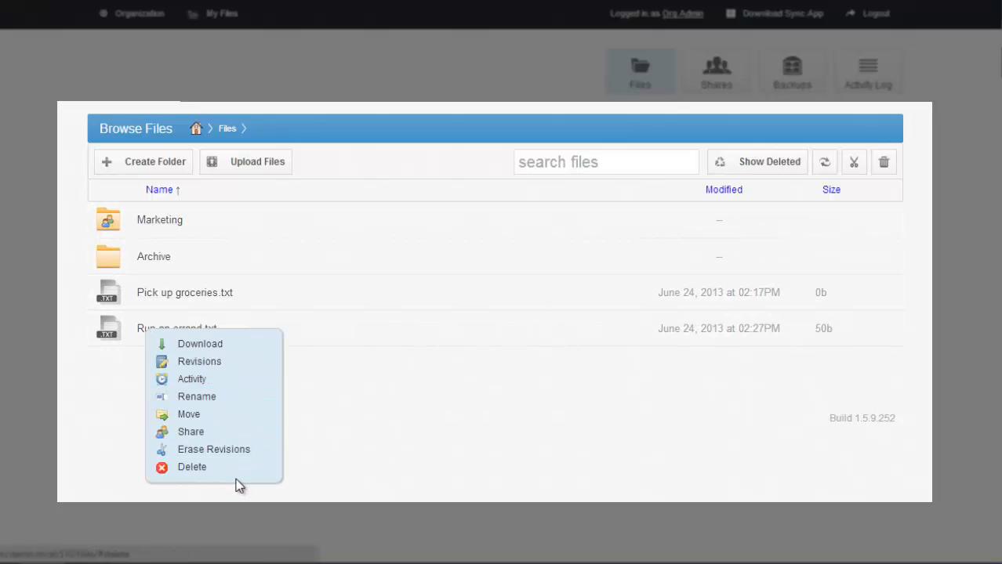
{"action": "left_click", "coordinate": [199, 361]}
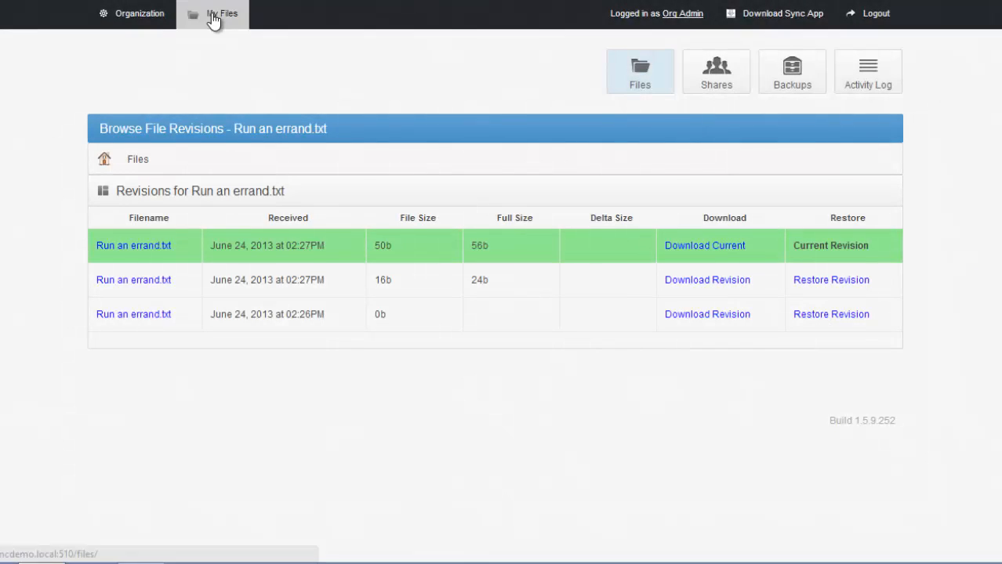
- Share the Archive folder, setting the link expiry to 2013-06-27 and choosing a unique link for each person
{"action": "left_click", "coordinate": [213, 19]}
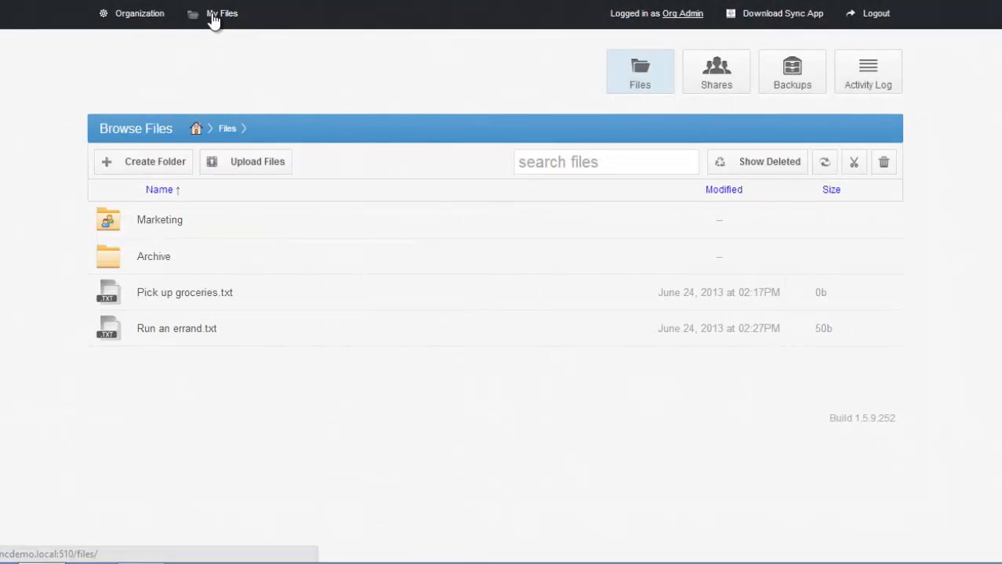
{"action": "right_click", "coordinate": [151, 266]}
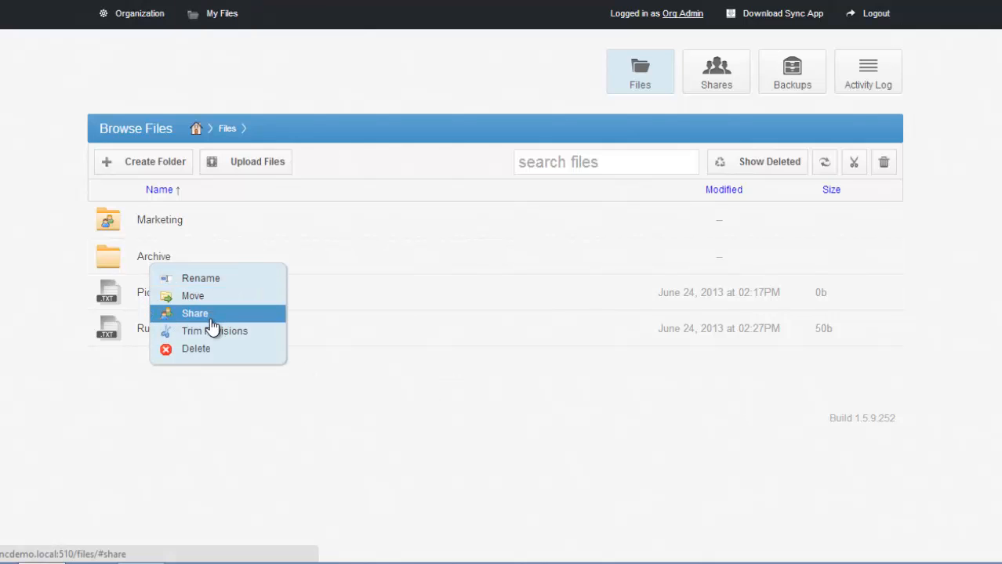
{"action": "left_click", "coordinate": [211, 320]}
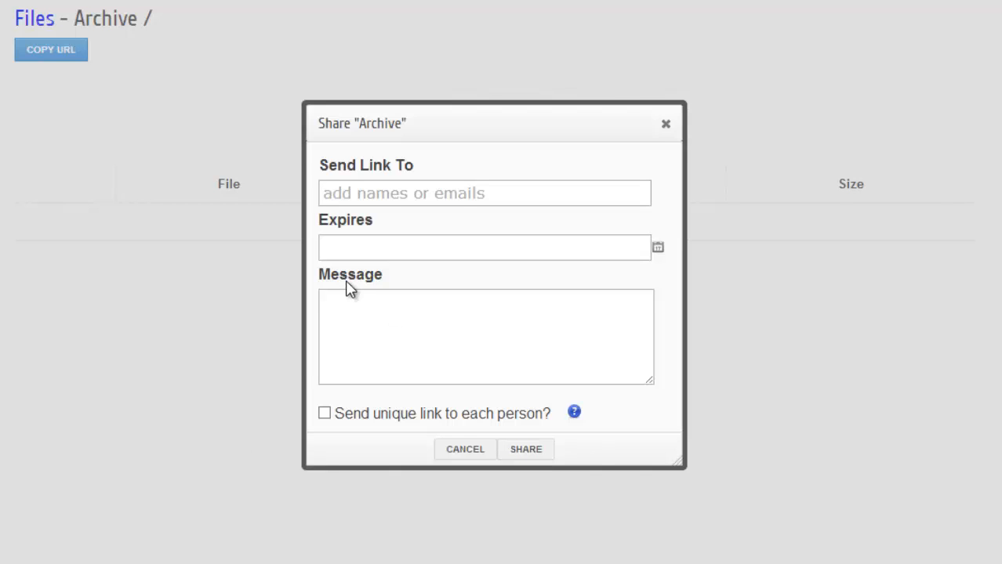
{"action": "left_click", "coordinate": [657, 248]}
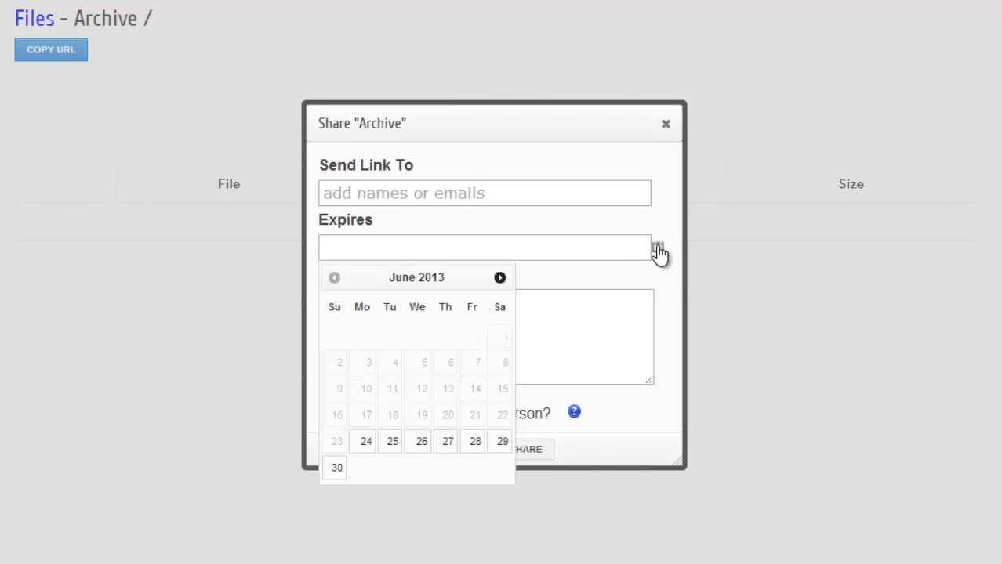
{"action": "left_click", "coordinate": [446, 444]}
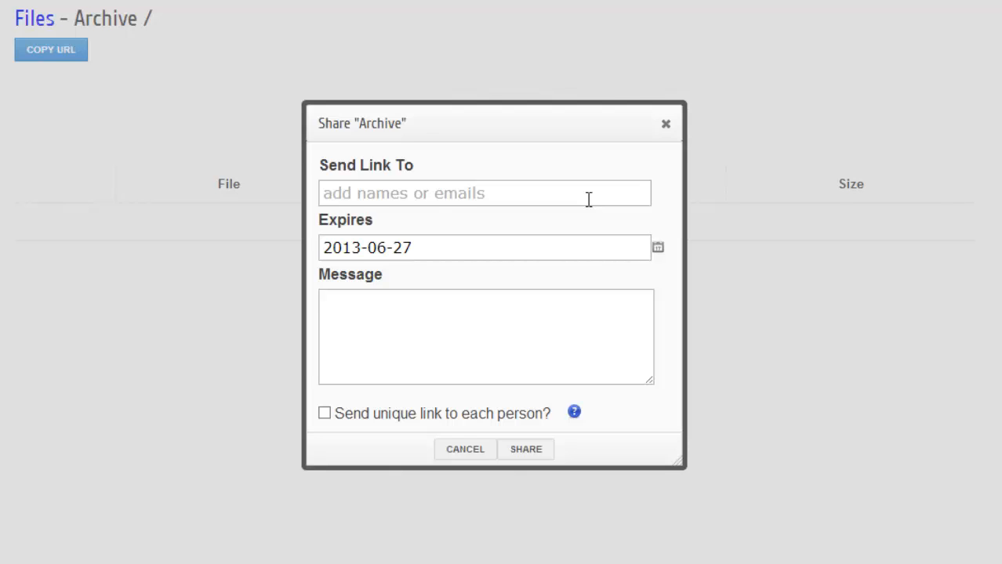
{"action": "left_click", "coordinate": [326, 414]}
{"action": "left_click_drag", "start_coordinate": [541, 413], "coordinate": [249, 426]}
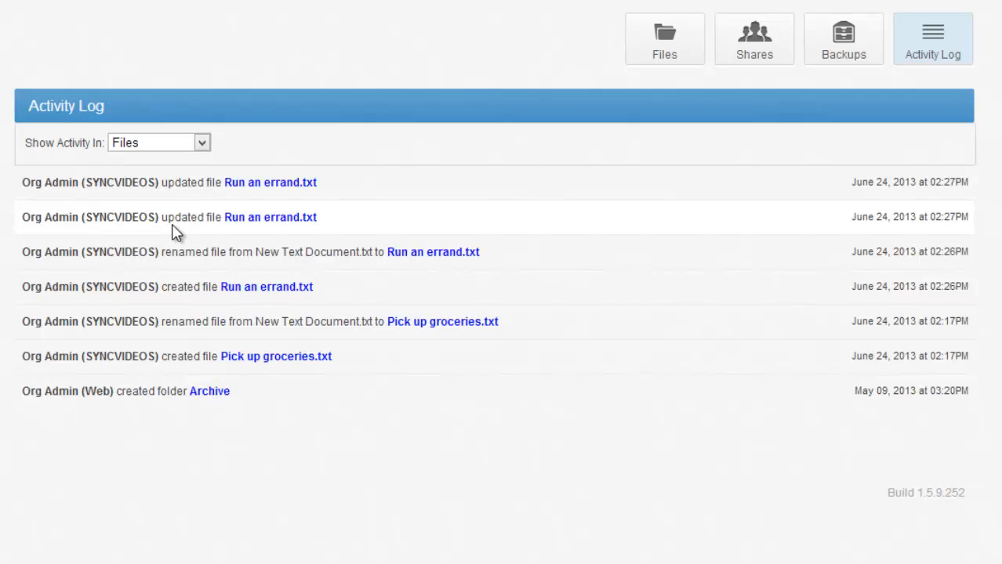
- Review the team shares and shared files, plus the available sync app downloads
{"action": "left_click", "coordinate": [753, 70]}
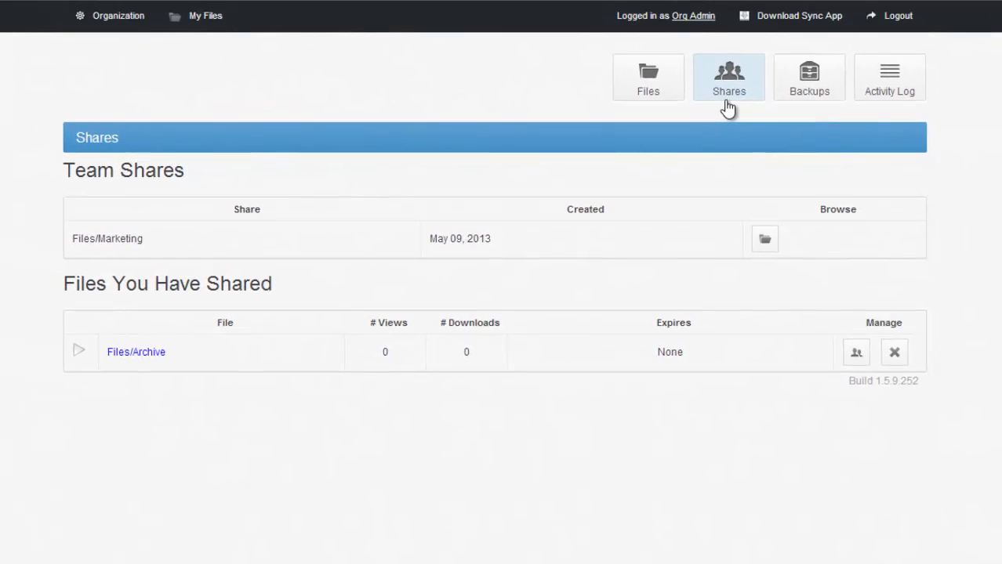
{"action": "left_click", "coordinate": [829, 16]}
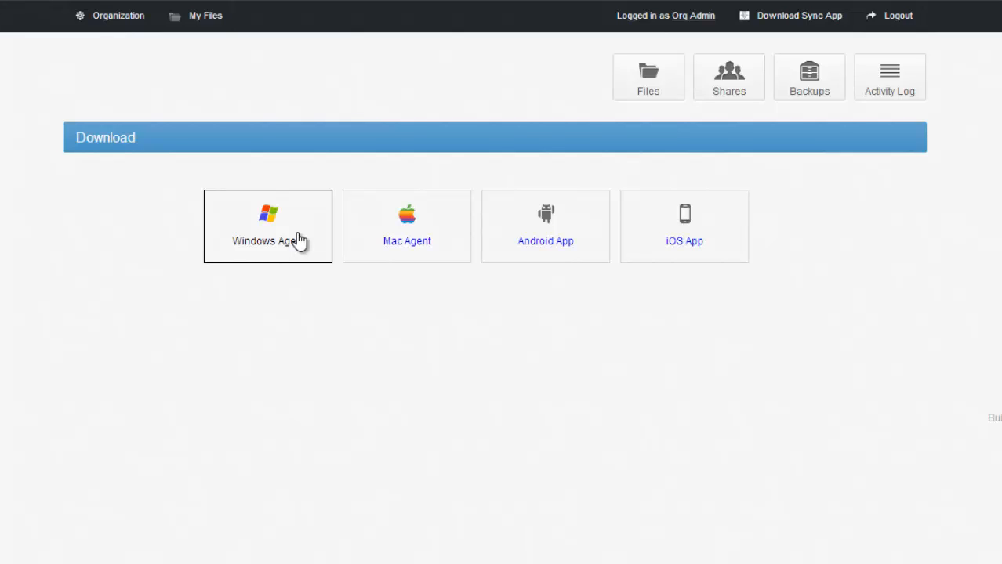
- Enable folder mapping for the SYNCVIDEOS machine that belongs to the Default Organization
{"action": "left_click", "coordinate": [97, 28]}
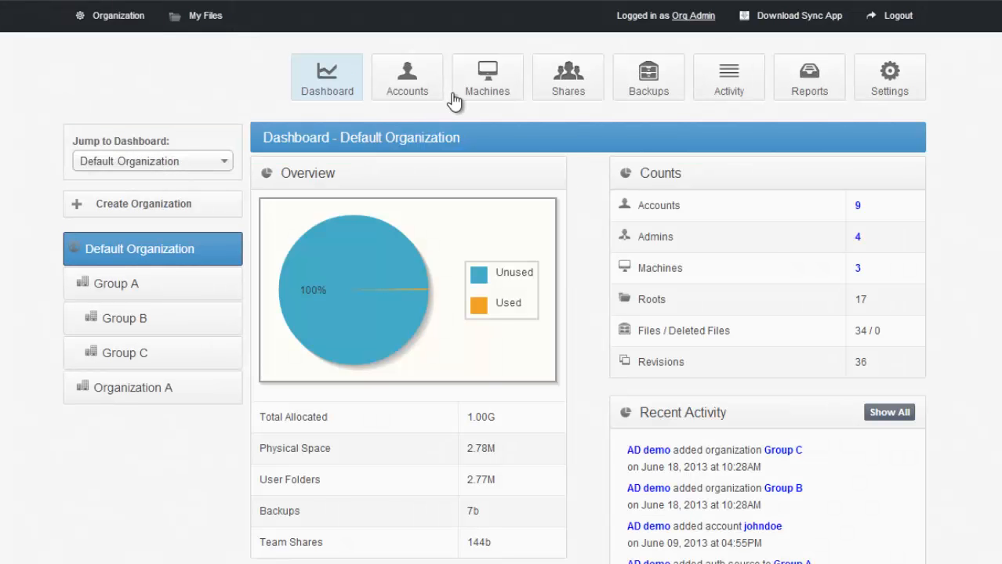
{"action": "left_click", "coordinate": [464, 76]}
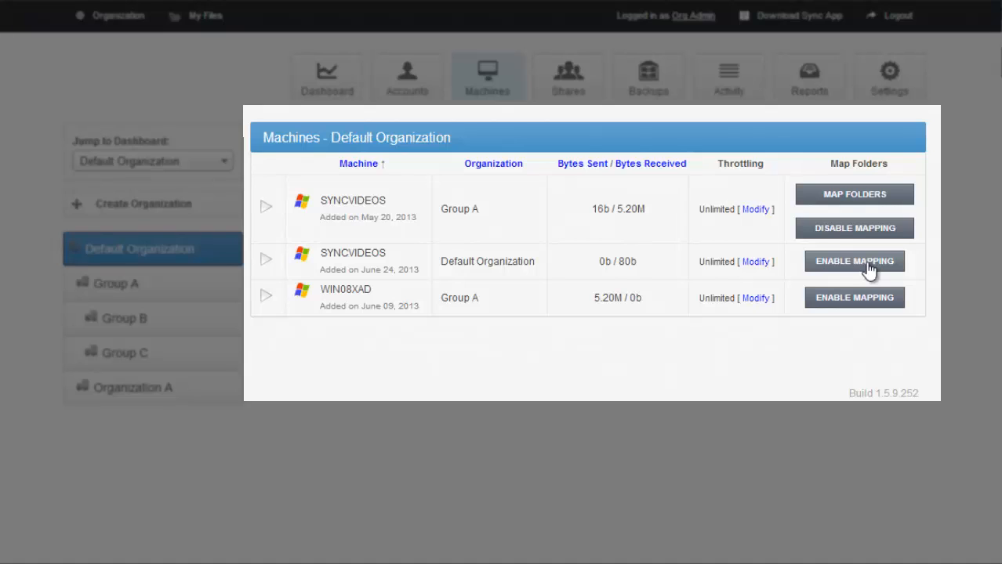
{"action": "left_click", "coordinate": [867, 267]}
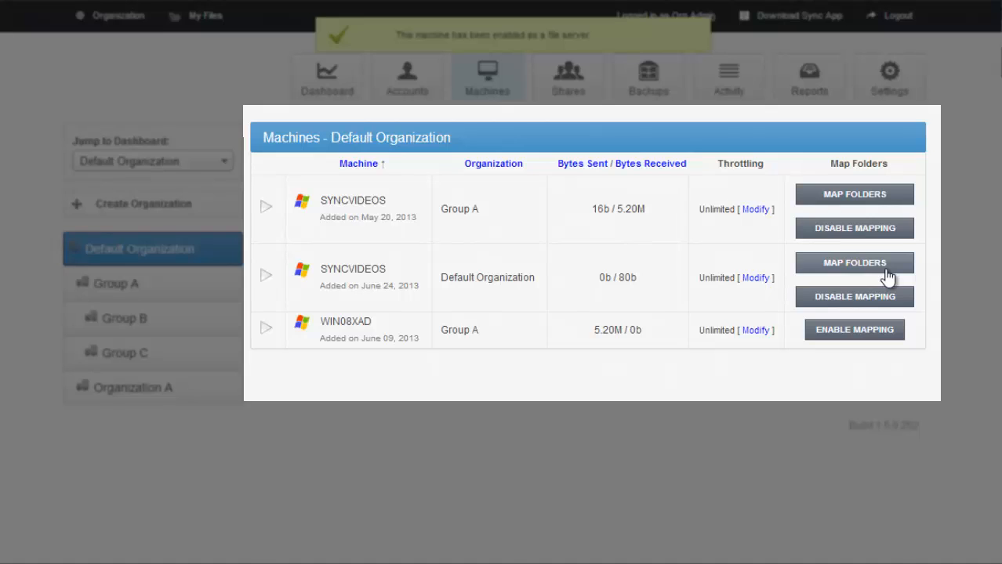
- Browse the C:\ drive of the Default Organization's SYNCVIDEOS machine and select the Back Me Up folder for mapping
{"action": "left_click", "coordinate": [886, 270]}
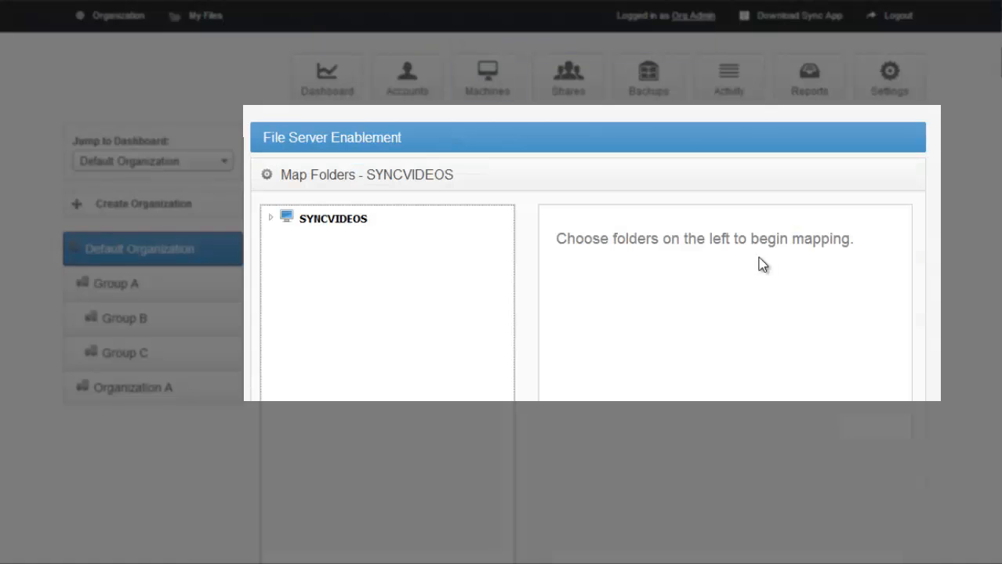
{"action": "left_click", "coordinate": [272, 221]}
{"action": "left_click", "coordinate": [285, 238]}
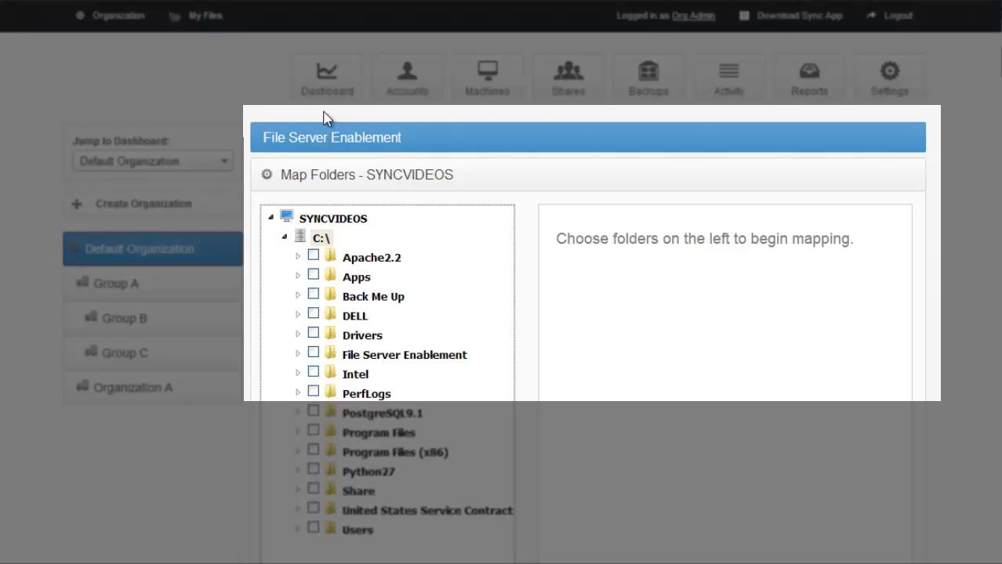
{"action": "scroll", "coordinate": [306, 471], "scroll_direction": "down", "scroll_amount": 1}
{"action": "left_click", "coordinate": [299, 478]}
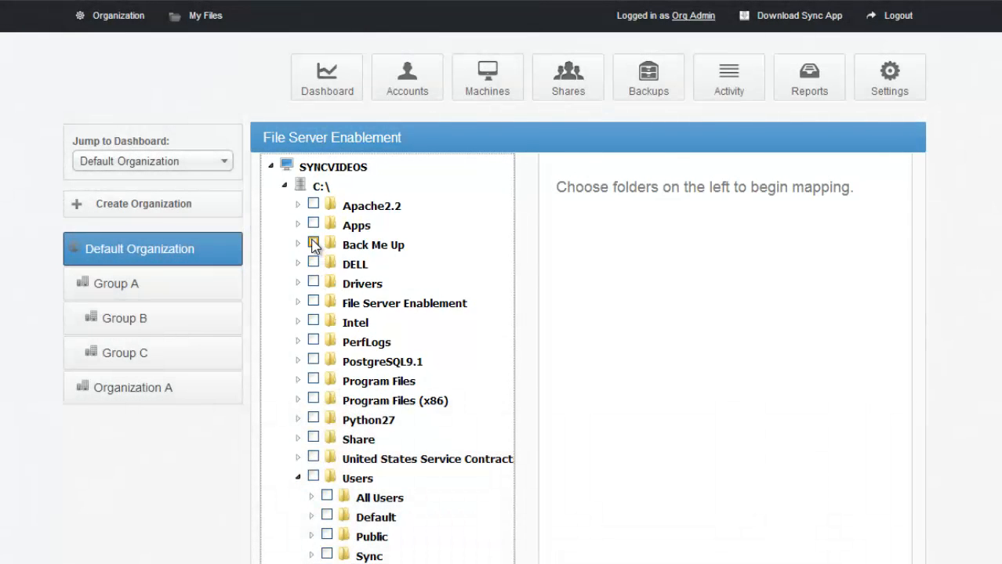
{"action": "left_click", "coordinate": [313, 244]}
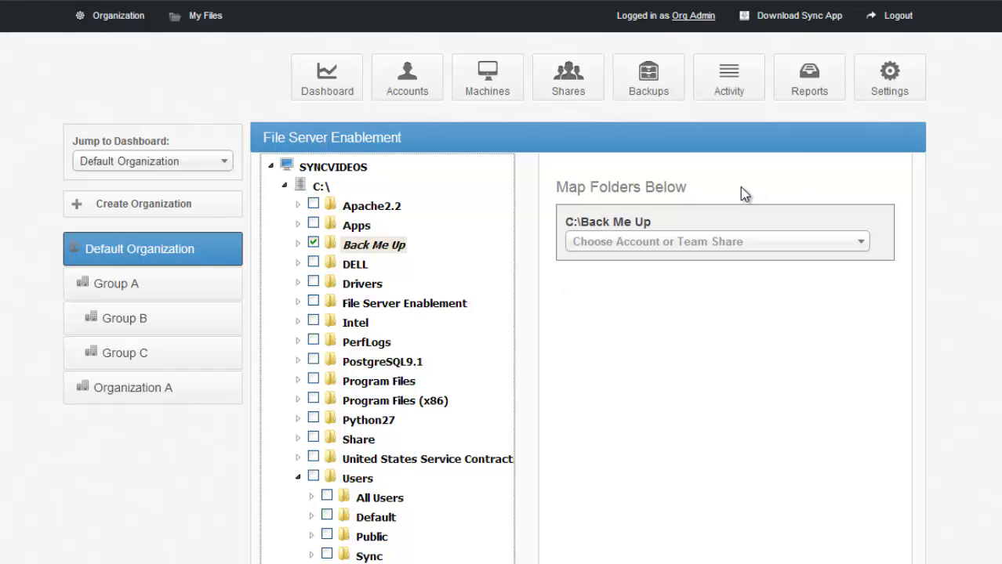
- Add the C:\Share folder to the mapping list and map C:\Back Me Up to the Sales team share
{"action": "left_click", "coordinate": [313, 439]}
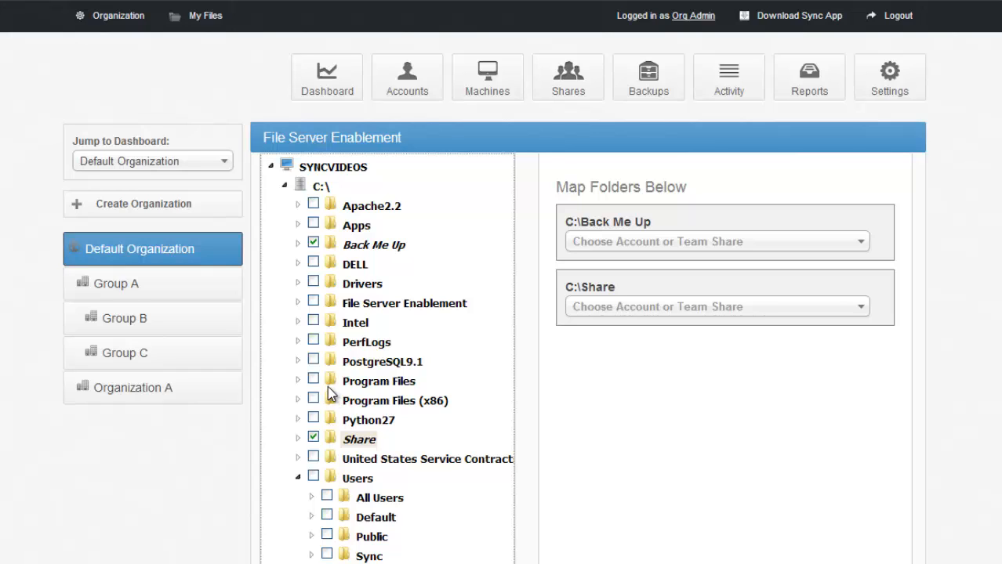
{"action": "left_click", "coordinate": [711, 251]}
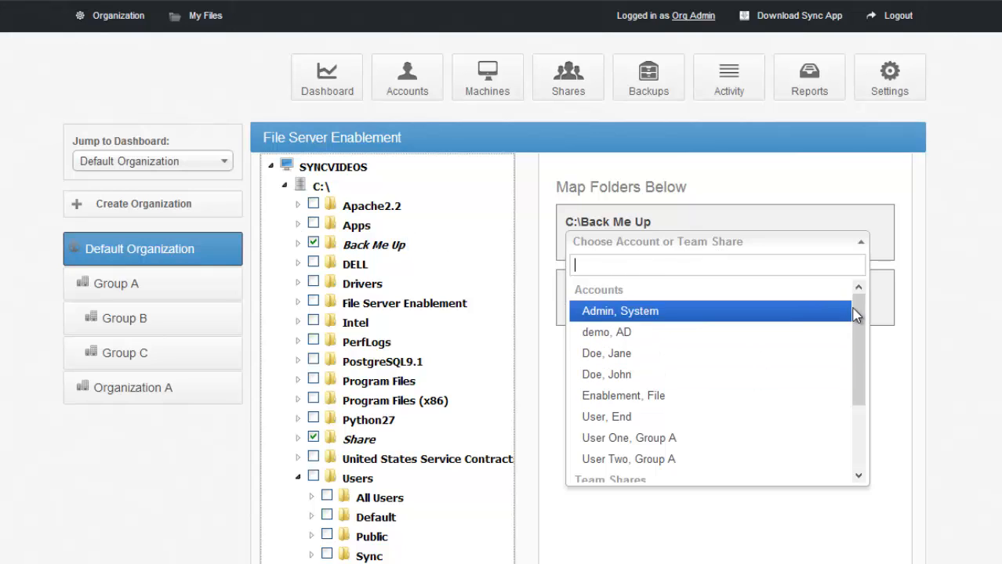
{"action": "left_click_drag", "start_coordinate": [854, 307], "coordinate": [861, 385]}
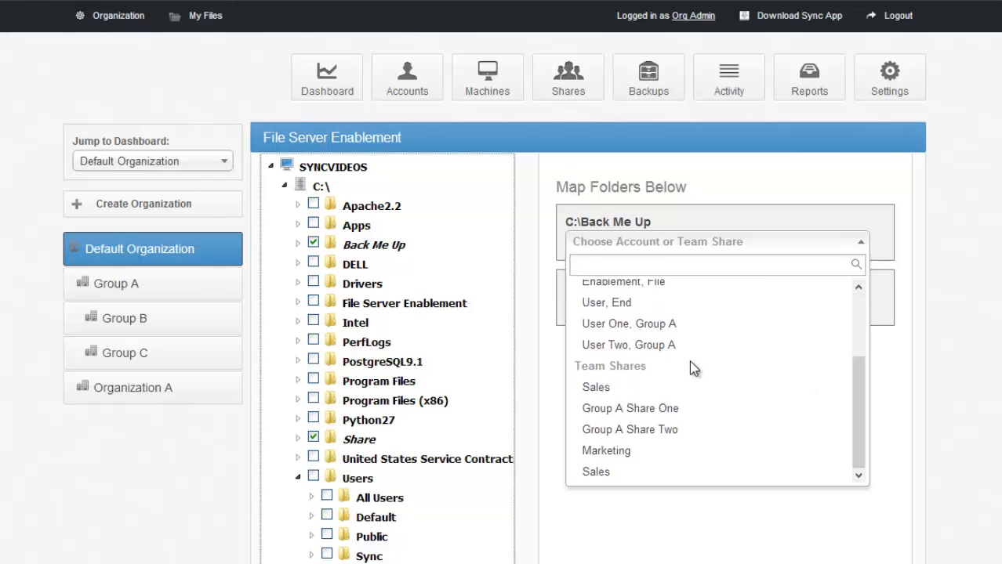
{"action": "left_click", "coordinate": [676, 388]}
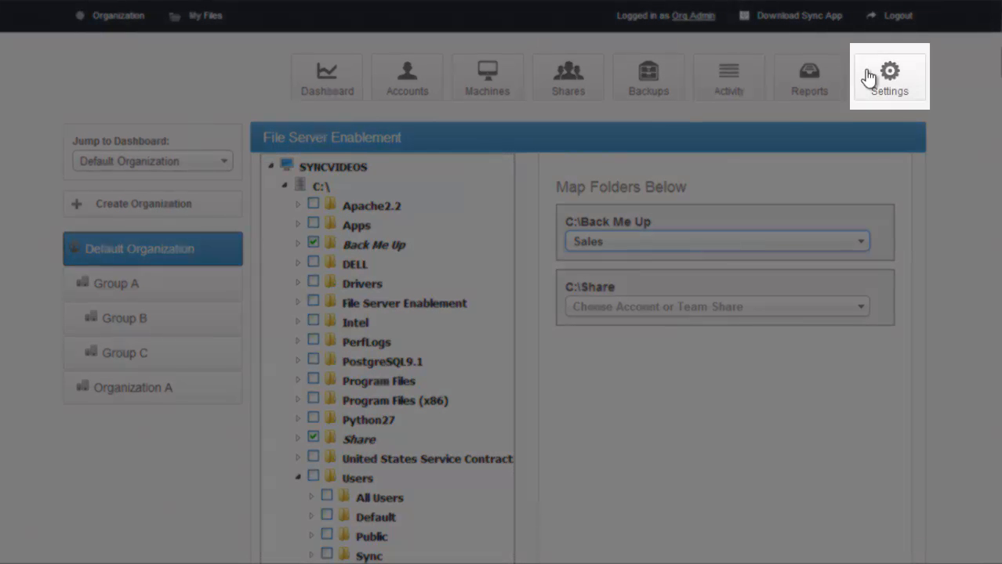
- Review the Default Organization's general settings and its organization policies
{"action": "left_click", "coordinate": [889, 79]}
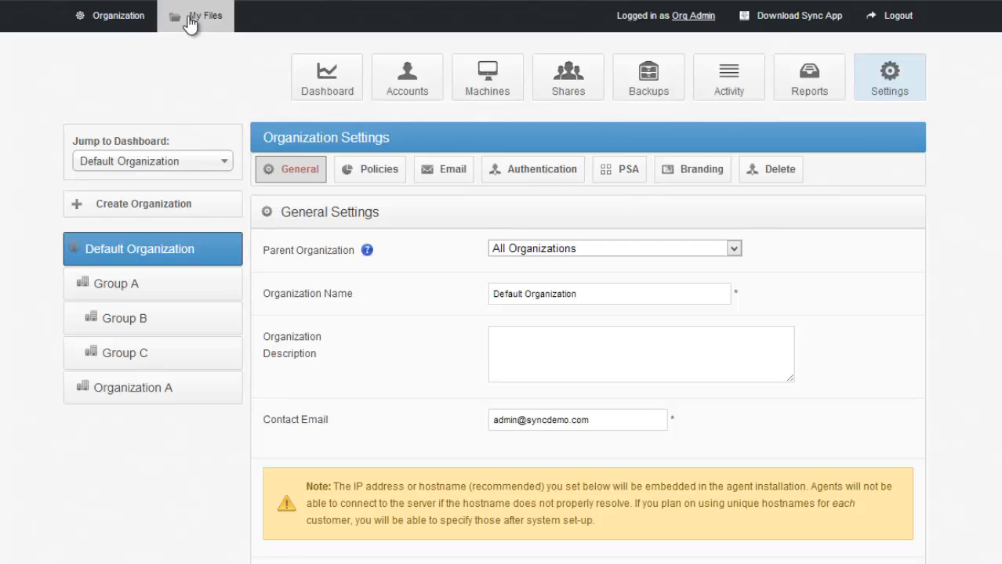
{"action": "left_click", "coordinate": [362, 171]}
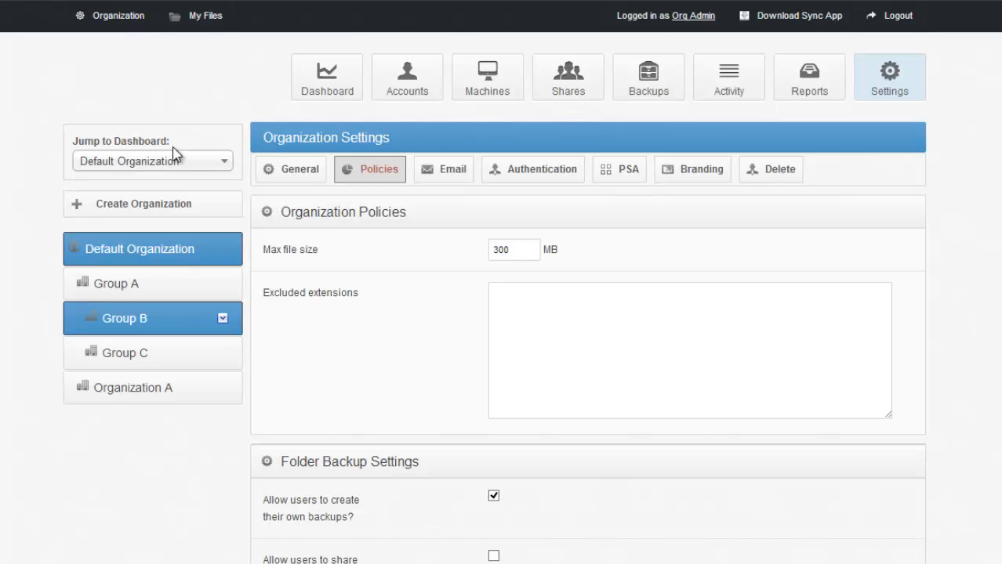
- Start creating an organization under the Default Organization and set its space quota to 1000024 GB
{"action": "left_click", "coordinate": [189, 206]}
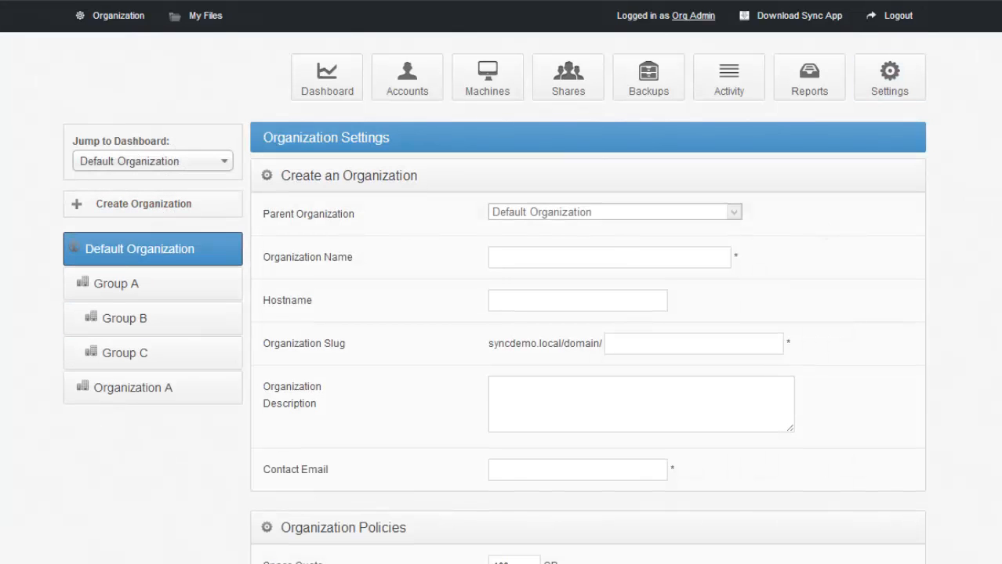
{"action": "scroll", "coordinate": [469, 225], "scroll_direction": "down", "scroll_amount": 5}
{"action": "scroll", "coordinate": [469, 226], "scroll_direction": "up", "scroll_amount": 1}
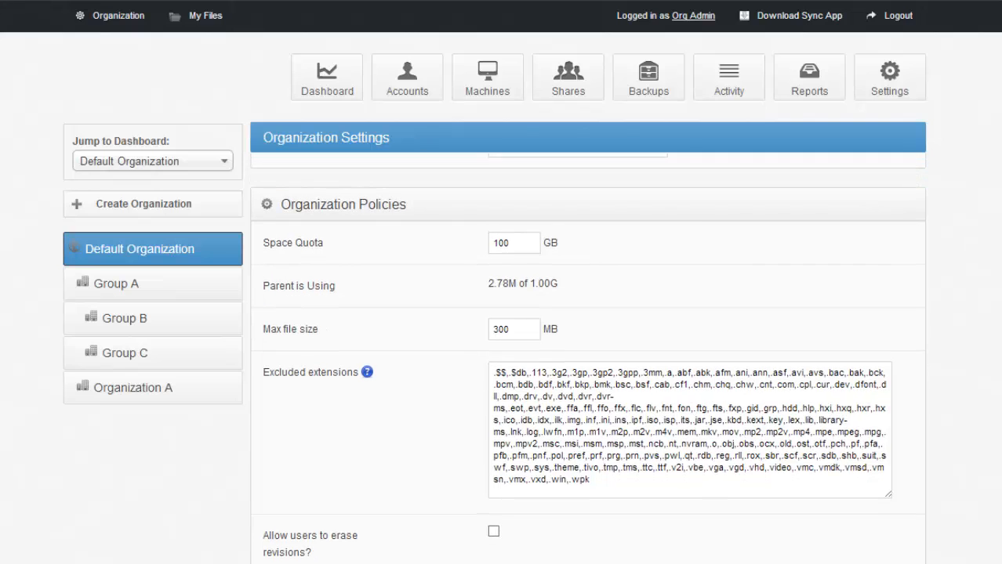
{"action": "left_click", "coordinate": [509, 243]}
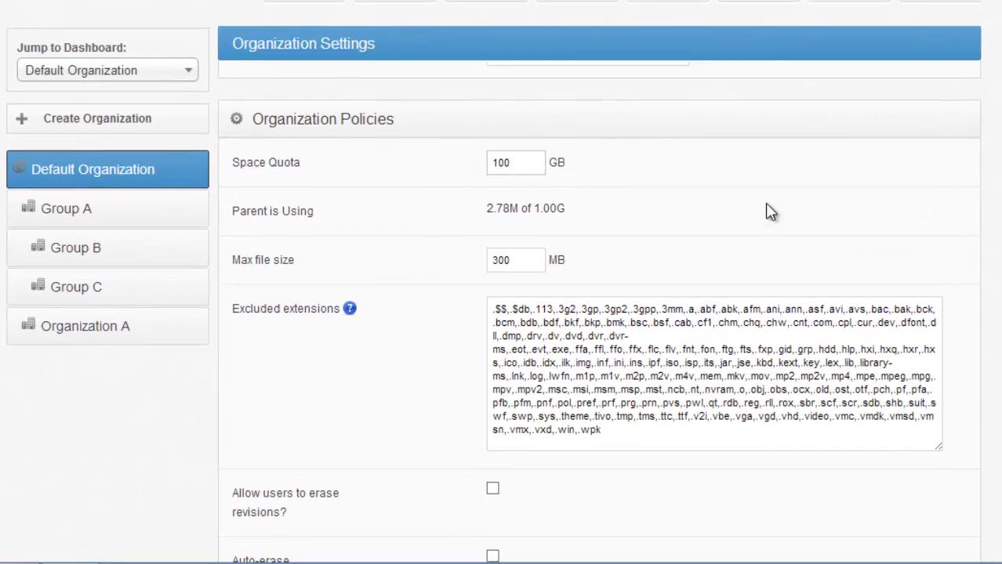
{"action": "key", "text": "BackSpace"}
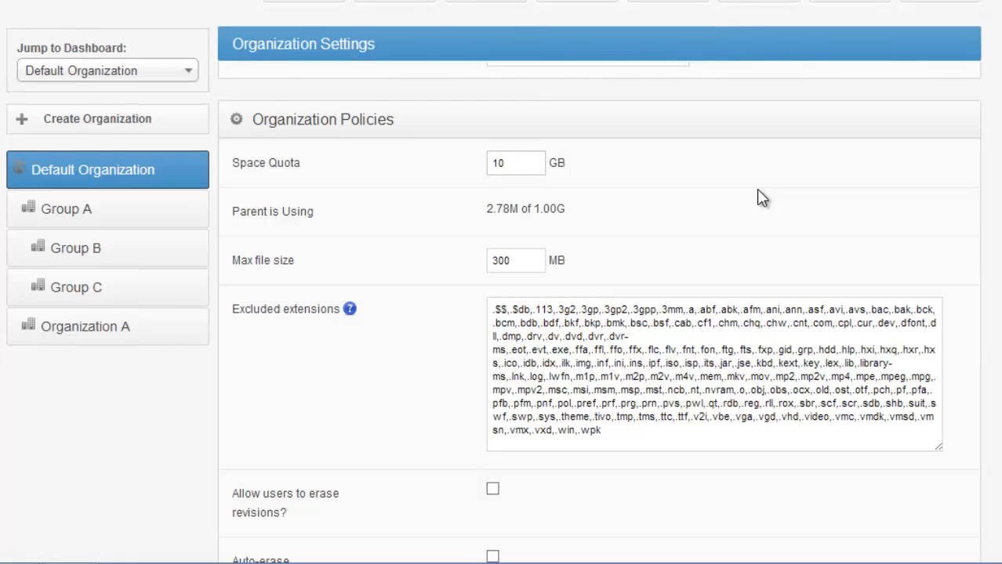
{"action": "type", "text": "00024"}
- Examine the list of excluded file extensions in the new organization's policies
{"action": "left_click_drag", "start_coordinate": [635, 431], "coordinate": [533, 377]}
{"action": "left_click_drag", "start_coordinate": [473, 346], "coordinate": [436, 305]}
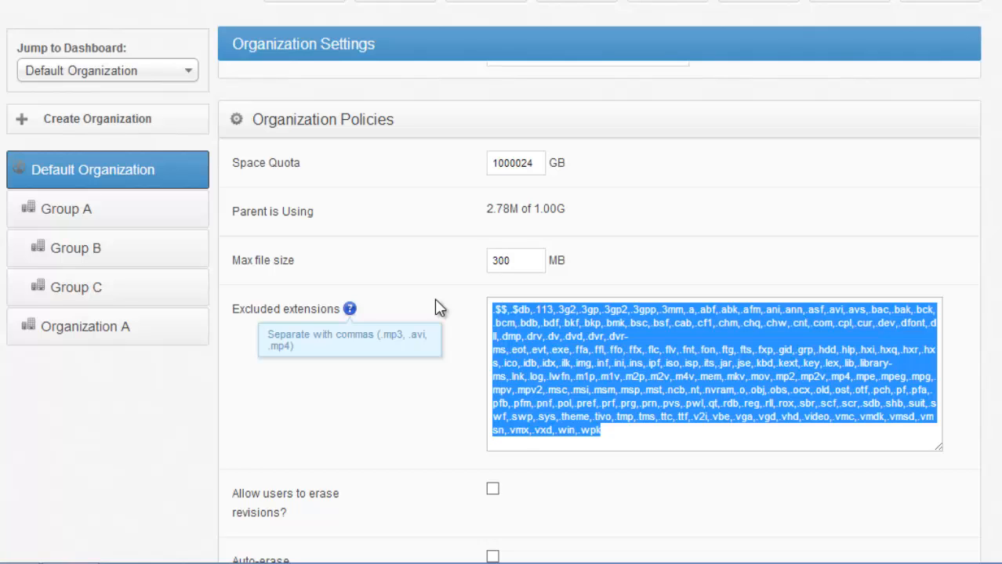
{"action": "left_click", "coordinate": [716, 261]}
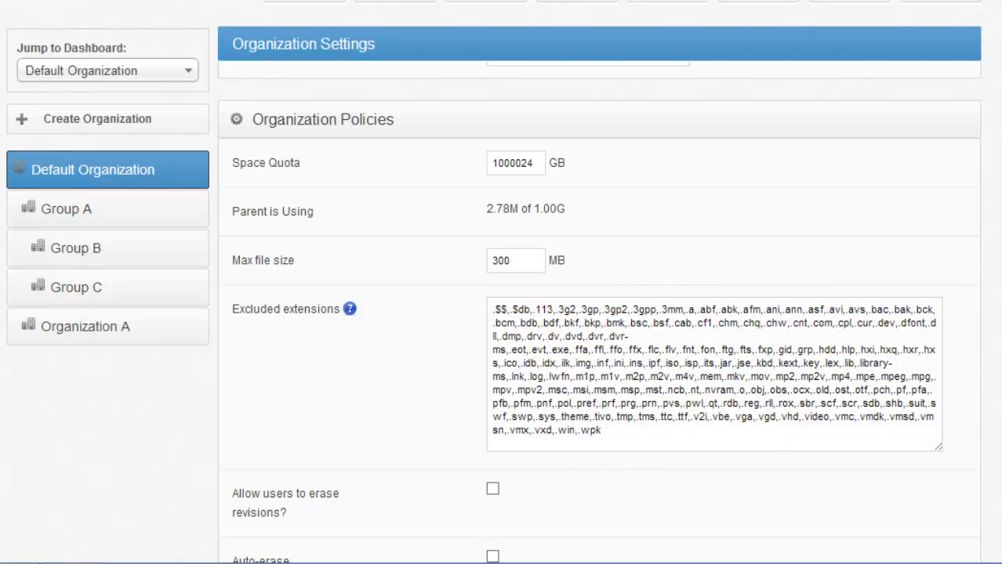
{"action": "scroll", "coordinate": [599, 313], "scroll_direction": "down", "scroll_amount": 5}
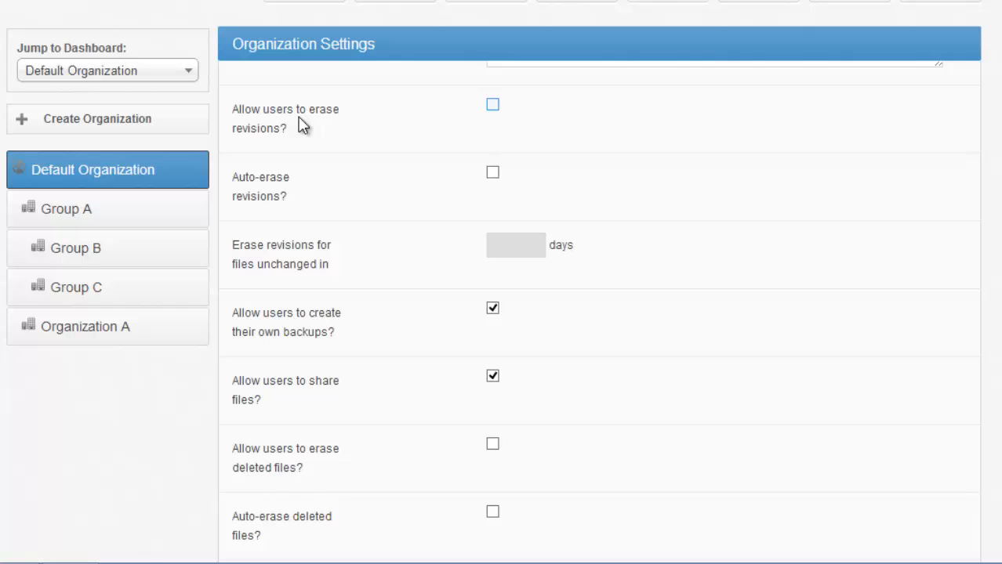
{"action": "left_click", "coordinate": [493, 107]}
{"action": "left_click_drag", "start_coordinate": [286, 128], "coordinate": [224, 112]}
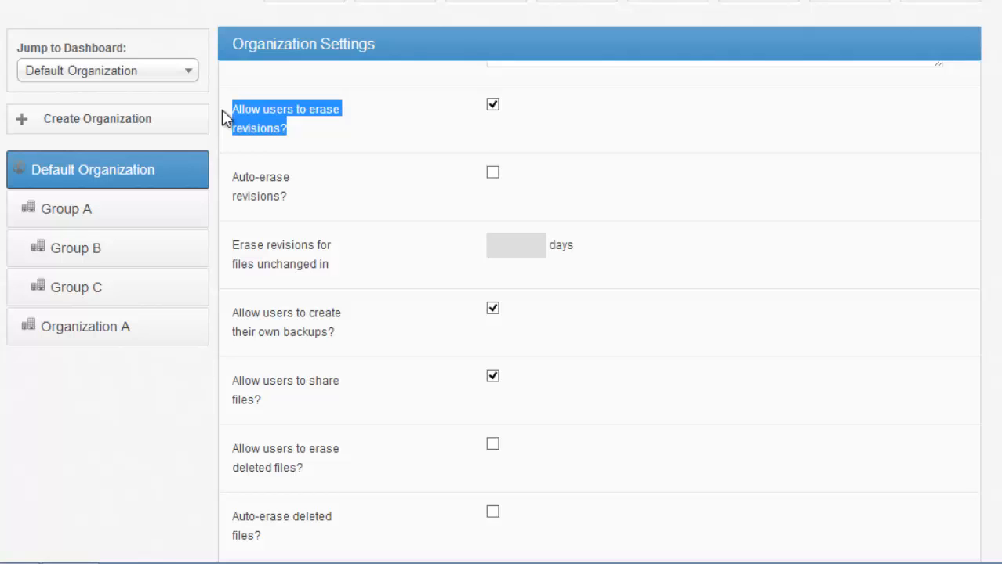
{"action": "left_click", "coordinate": [493, 104]}
{"action": "left_click", "coordinate": [414, 149]}
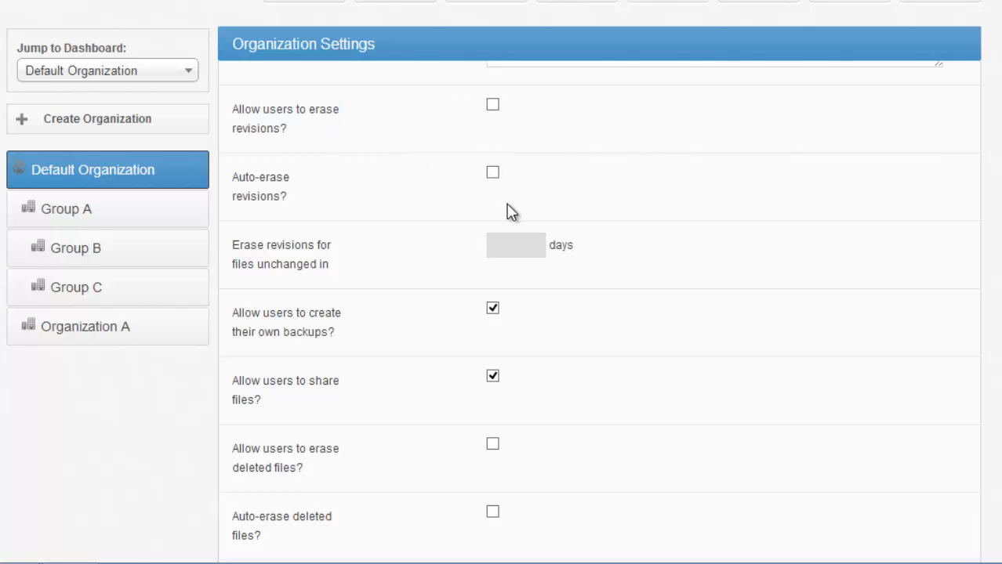
- Enable auto-erase of revisions in the new organization's policies for files unchanged in 365 days
{"action": "left_click", "coordinate": [492, 173]}
{"action": "left_click", "coordinate": [538, 246]}
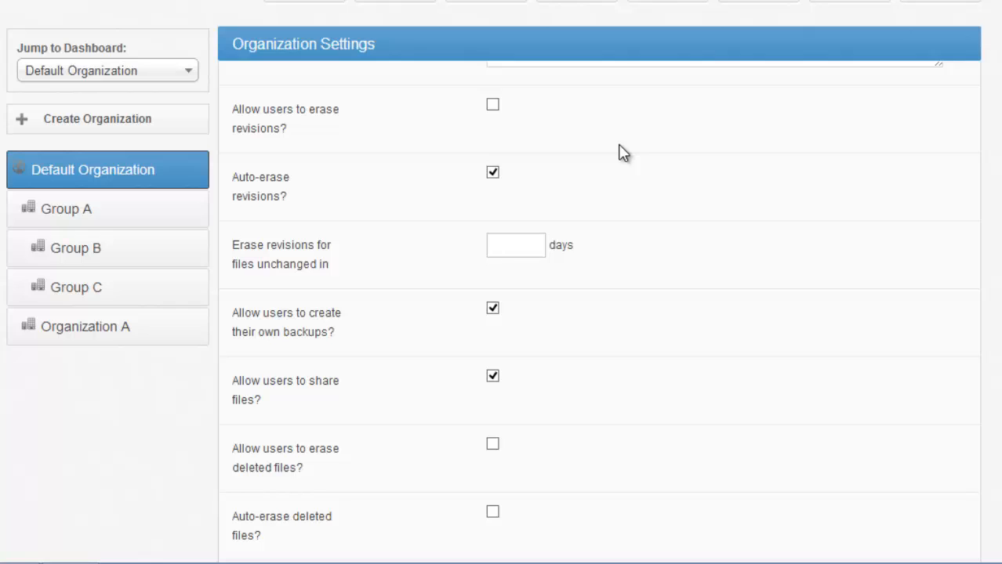
{"action": "type", "text": "365"}
{"action": "key", "text": "ctrl+a"}
- Disallow file sharing by the new organization's users and set its throttle bandwidth to 3000 kB/second
{"action": "scroll", "coordinate": [599, 314], "scroll_direction": "down", "scroll_amount": 2}
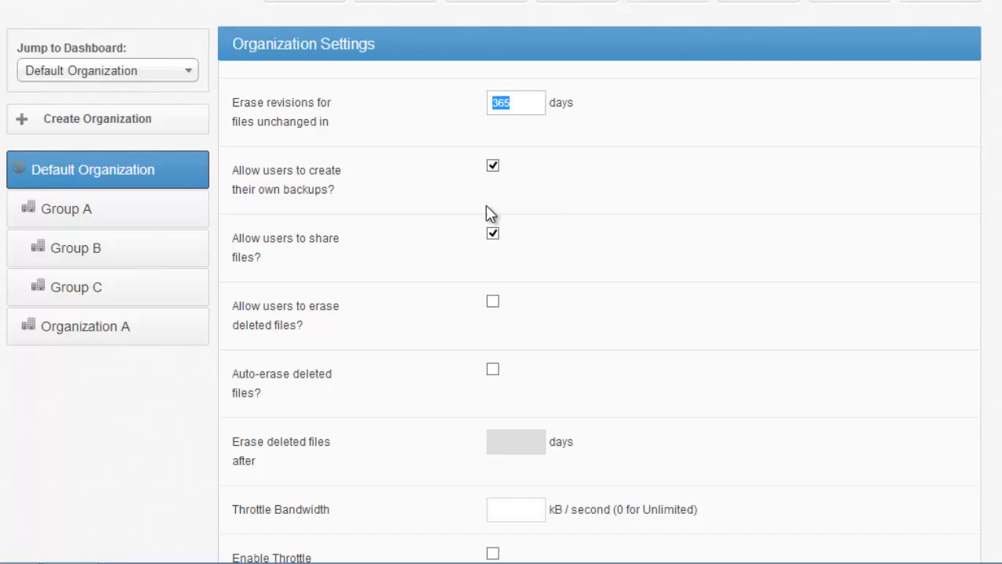
{"action": "left_click", "coordinate": [493, 235]}
{"action": "left_click_drag", "start_coordinate": [494, 234], "coordinate": [232, 236]}
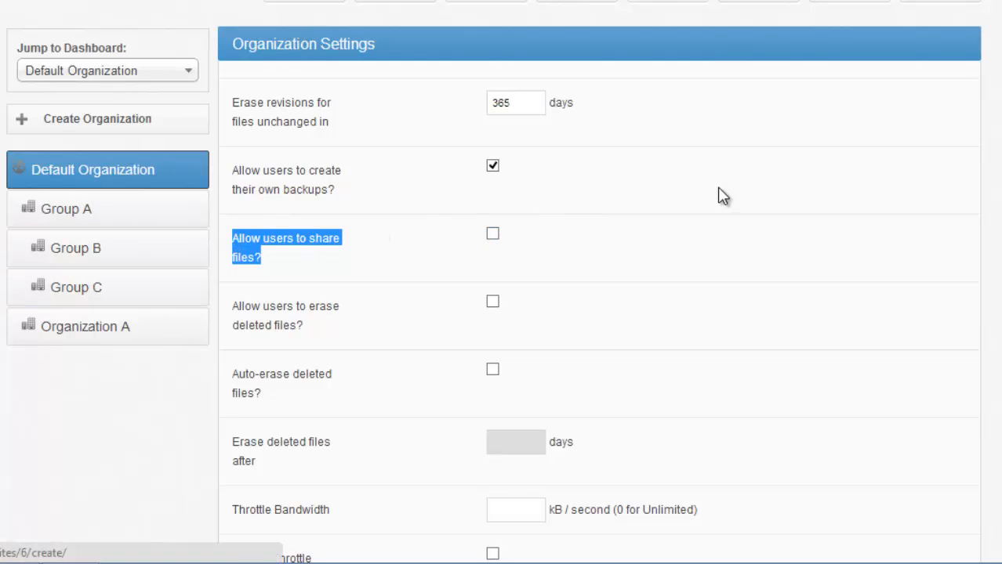
{"action": "scroll", "coordinate": [598, 314], "scroll_direction": "down", "scroll_amount": 3}
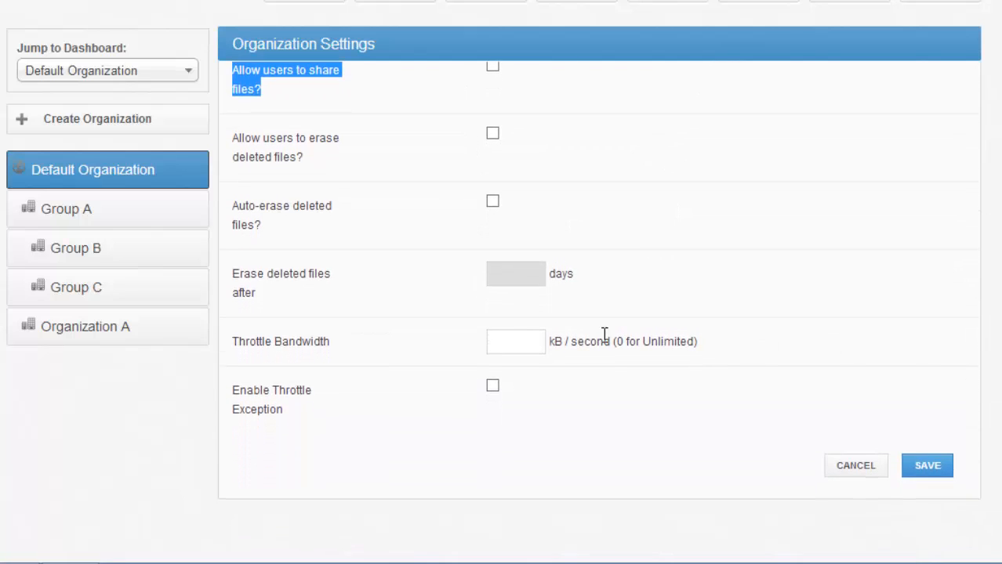
{"action": "left_click", "coordinate": [522, 334]}
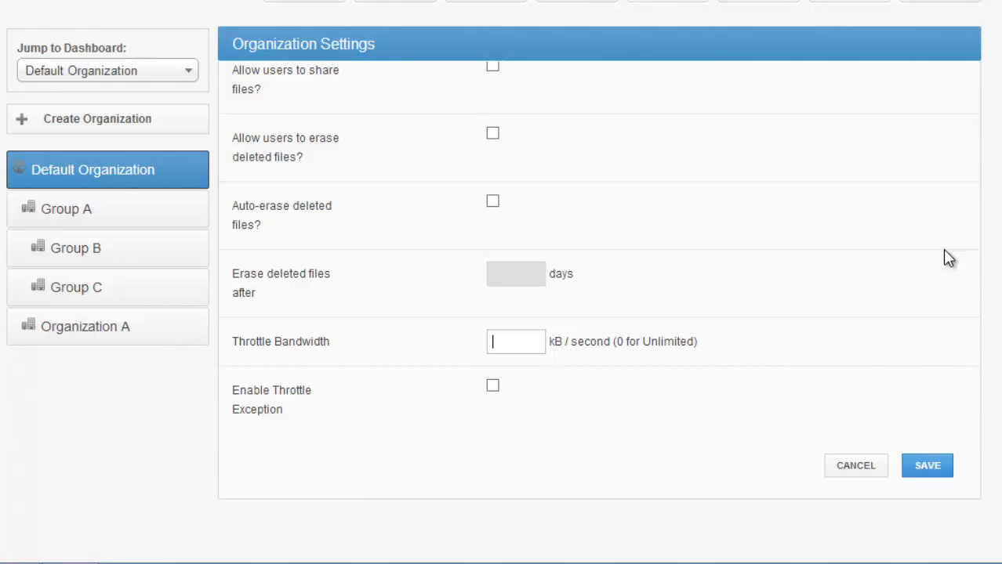
{"action": "type", "text": "3000"}
- Enable a throttle exception for the new organization with custom exception days and an exception throttle of 0 kB/second
{"action": "left_click", "coordinate": [492, 384]}
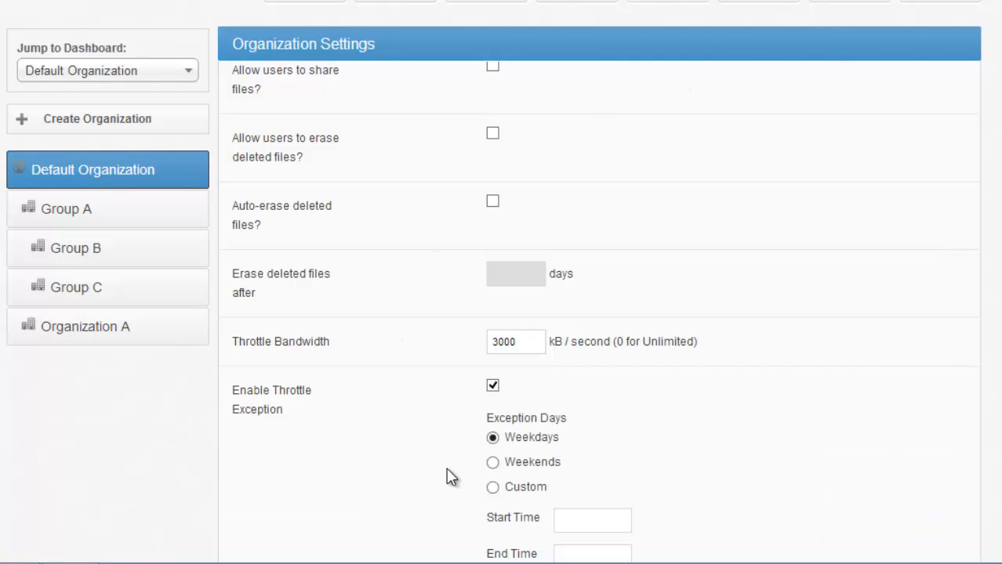
{"action": "scroll", "coordinate": [599, 314], "scroll_direction": "down", "scroll_amount": 3}
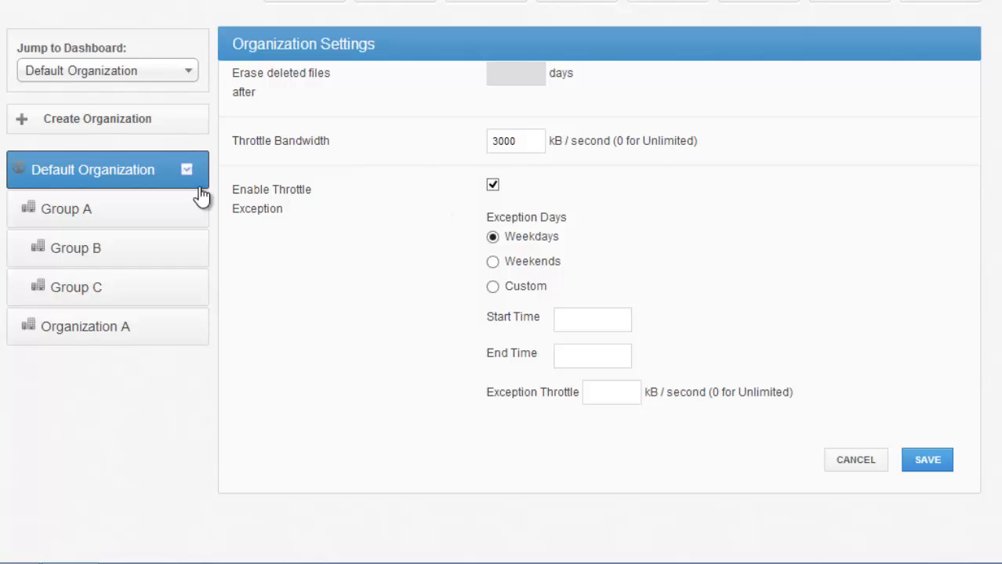
{"action": "left_click_drag", "start_coordinate": [284, 210], "coordinate": [253, 189]}
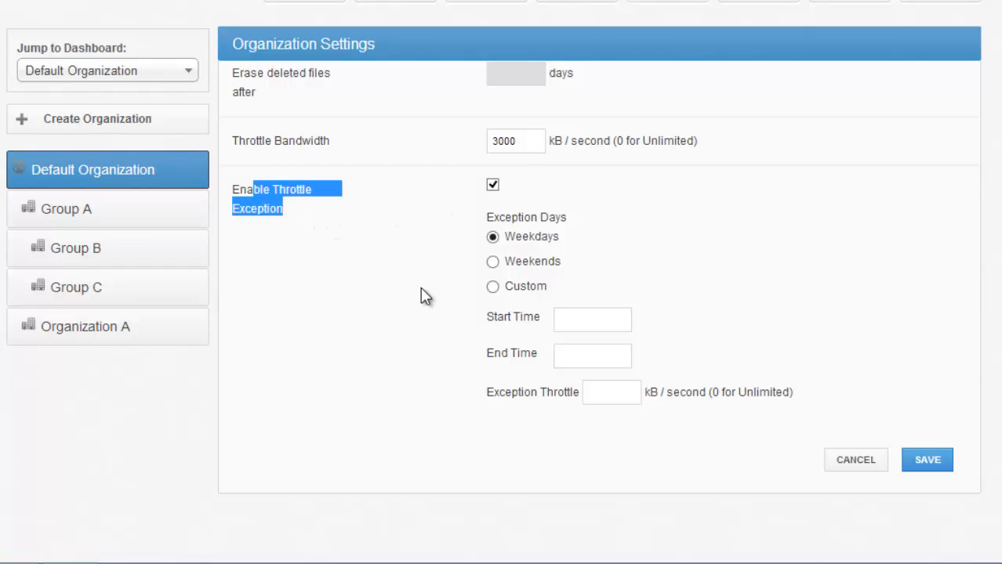
{"action": "left_click", "coordinate": [492, 262]}
{"action": "left_click", "coordinate": [493, 287]}
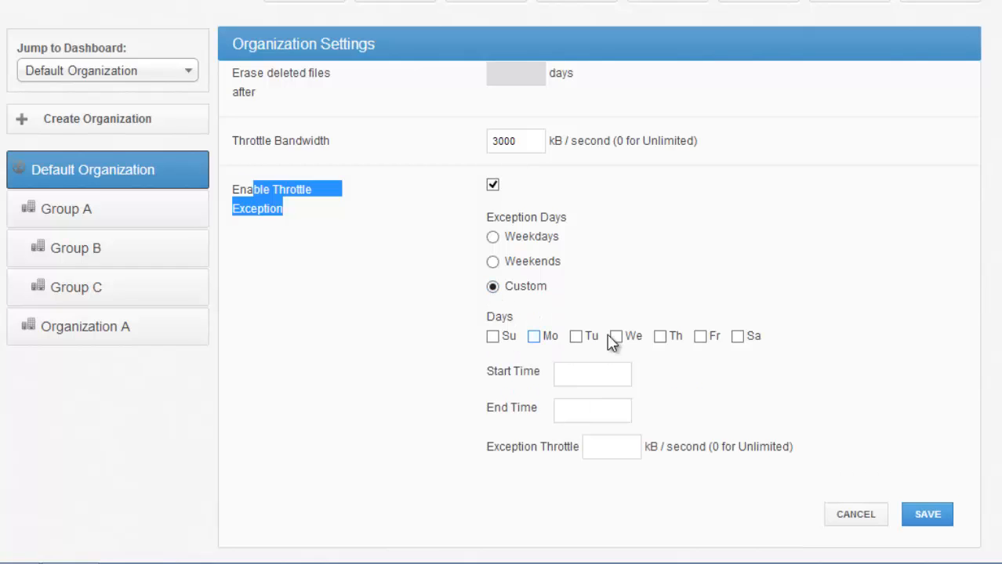
{"action": "left_click", "coordinate": [623, 362]}
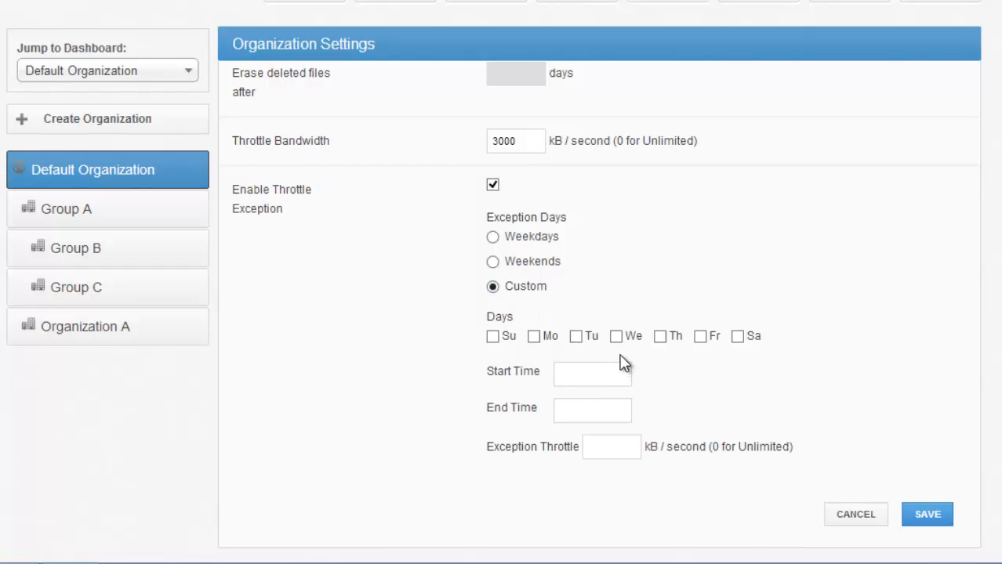
{"action": "left_click", "coordinate": [627, 447]}
{"action": "type", "text": "0"}
- Review the Default Organization's authentication source options and the form for creating an account manually
{"action": "left_click", "coordinate": [857, 71]}
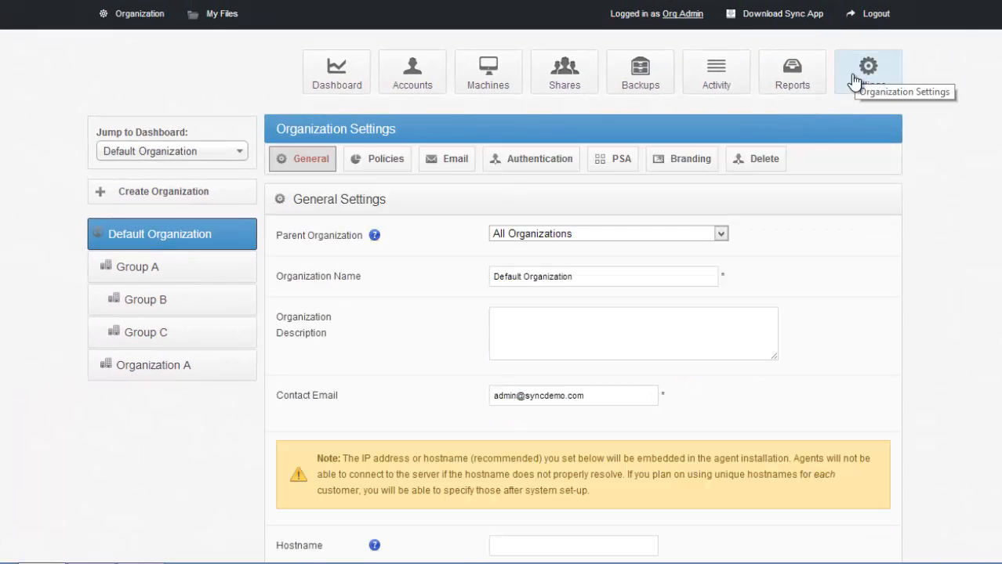
{"action": "left_click", "coordinate": [539, 163]}
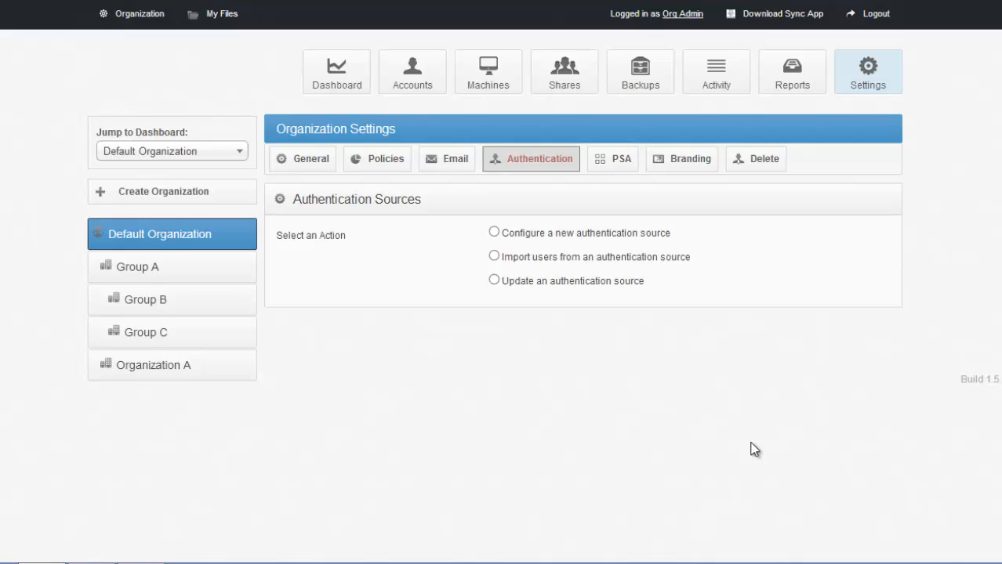
{"action": "left_click", "coordinate": [430, 82]}
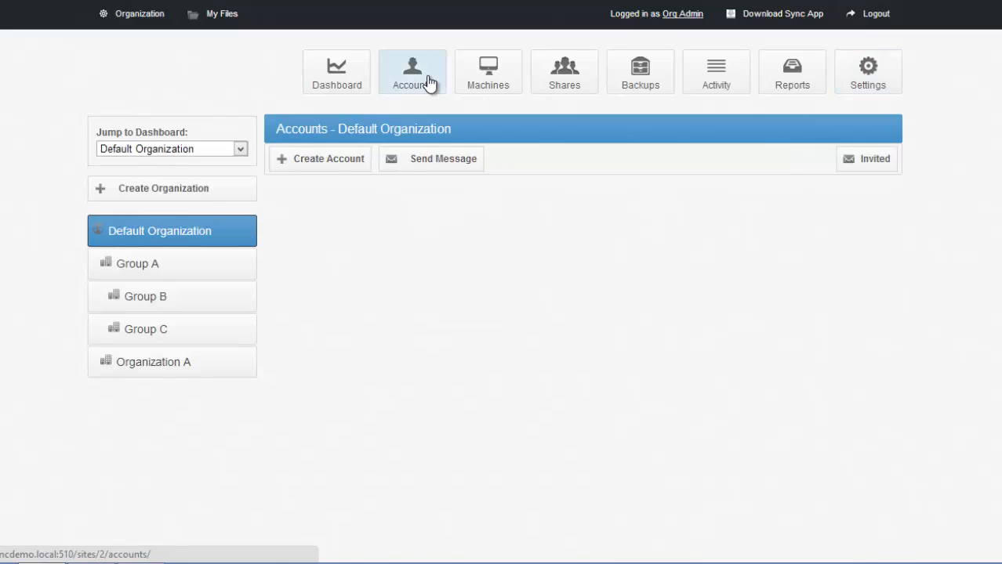
{"action": "left_click", "coordinate": [346, 163]}
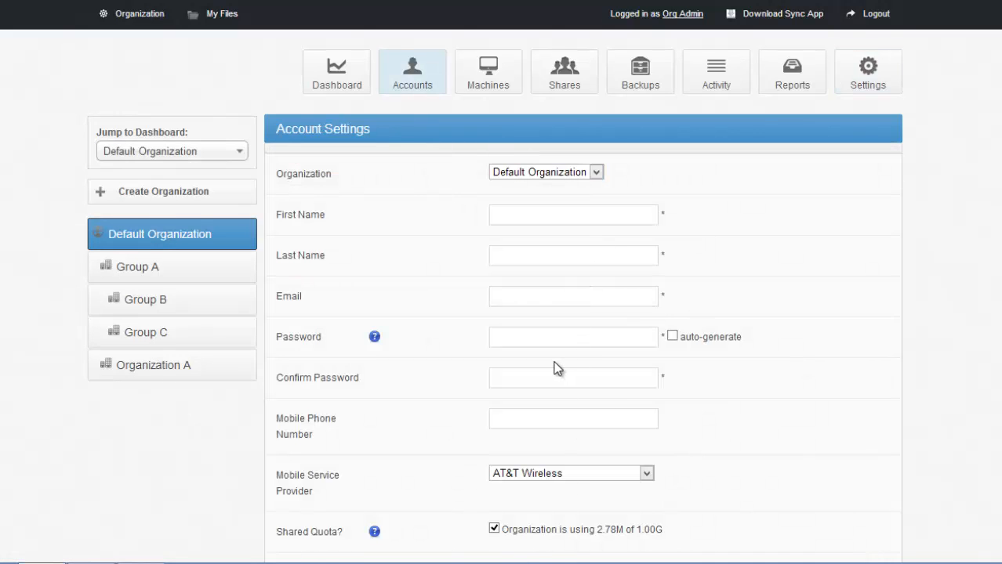
{"action": "left_click", "coordinate": [868, 78]}
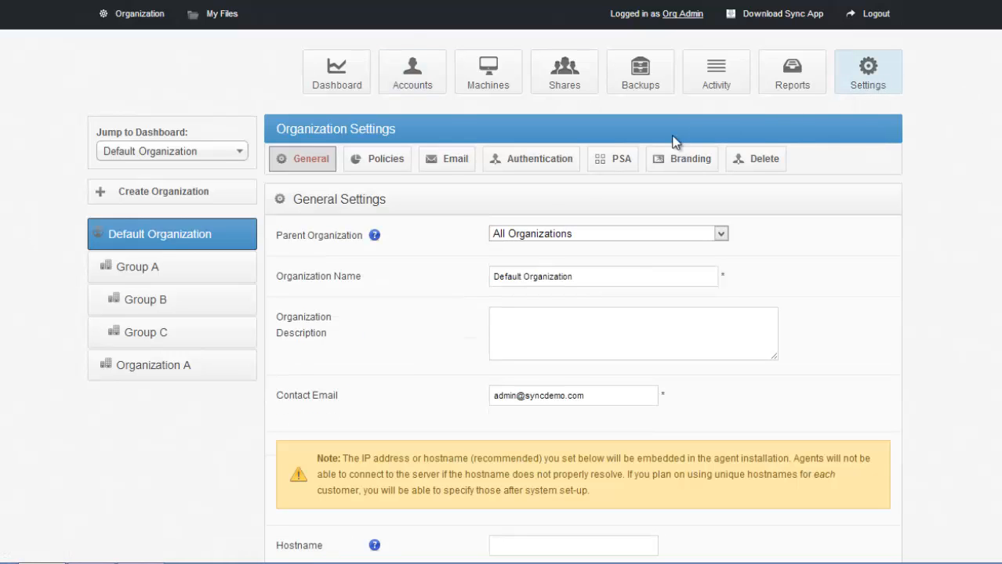
{"action": "left_click", "coordinate": [553, 162]}
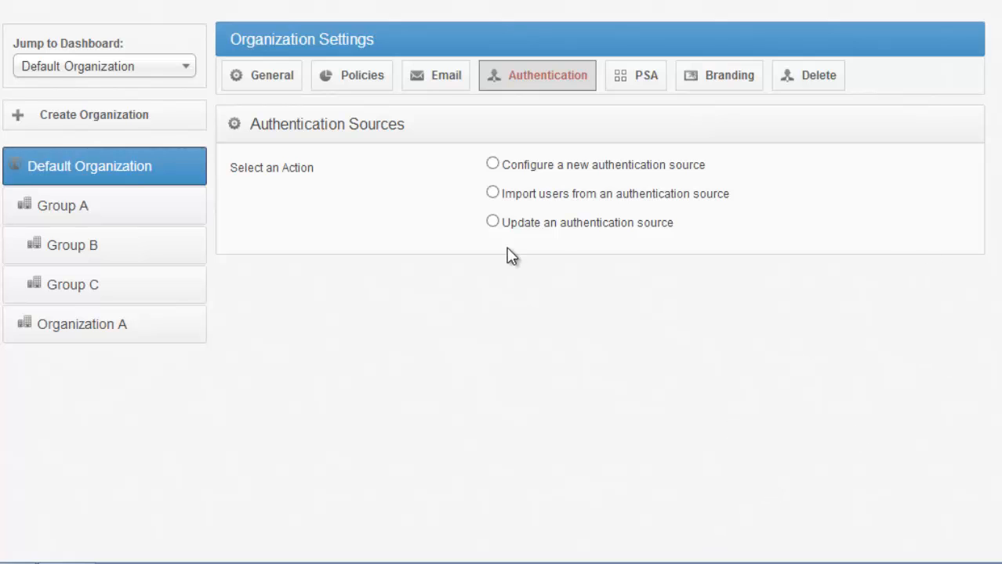
- Review the PSA mode options and the branding options of the Default Organization
{"action": "left_click", "coordinate": [660, 90]}
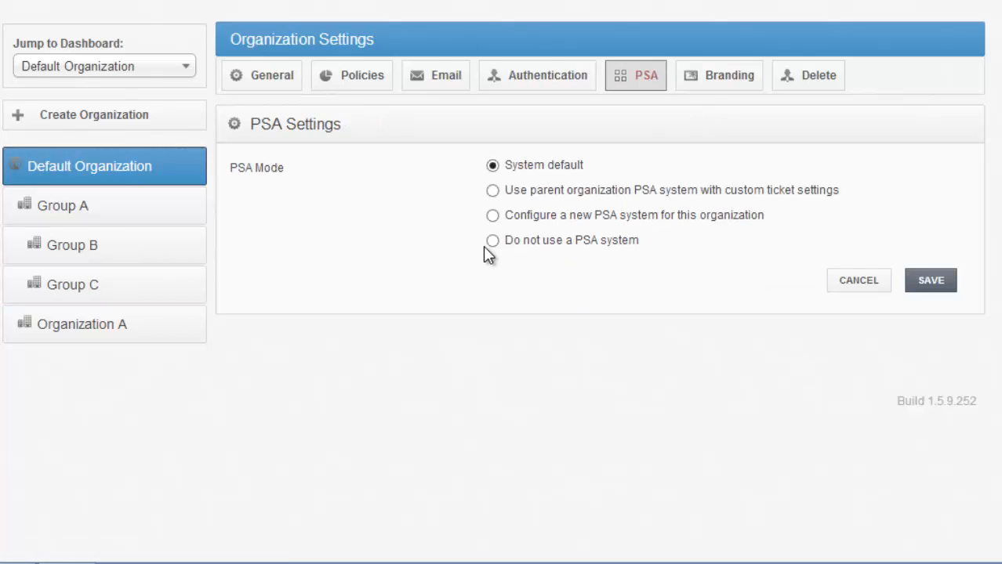
{"action": "left_click_drag", "start_coordinate": [249, 124], "coordinate": [398, 122]}
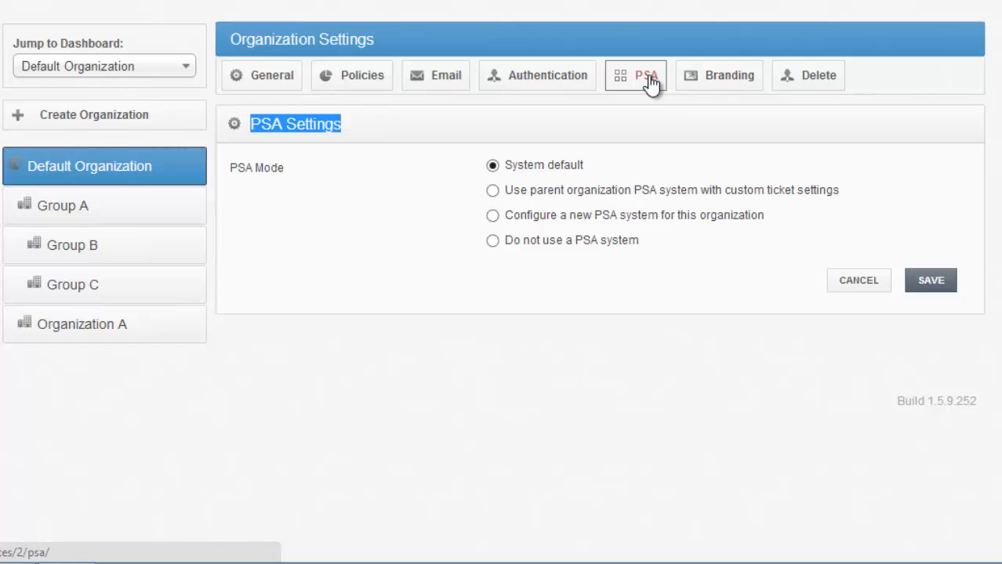
{"action": "left_click", "coordinate": [733, 87]}
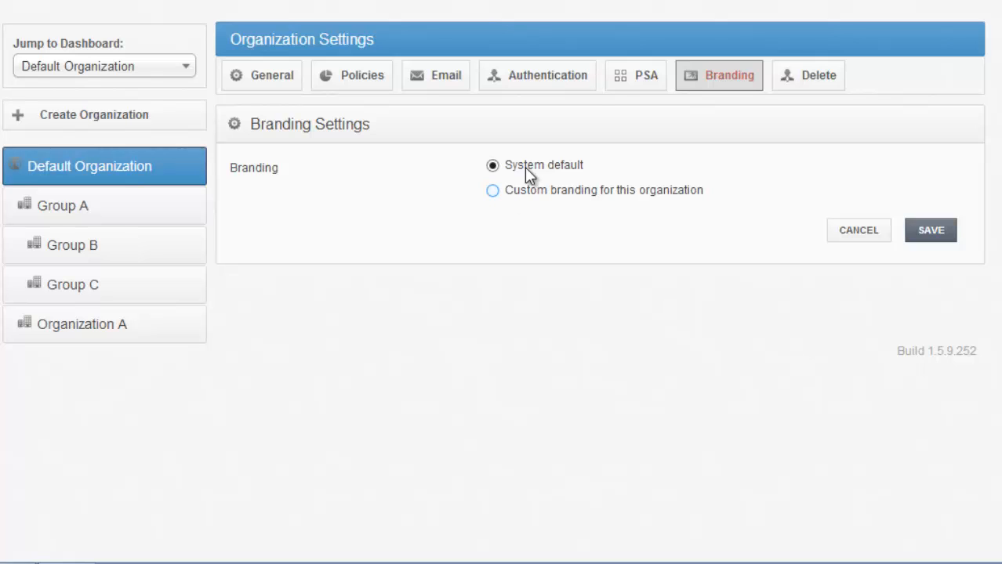
- Open the download page for the sync apps and agents
{"action": "left_click", "coordinate": [462, 2]}
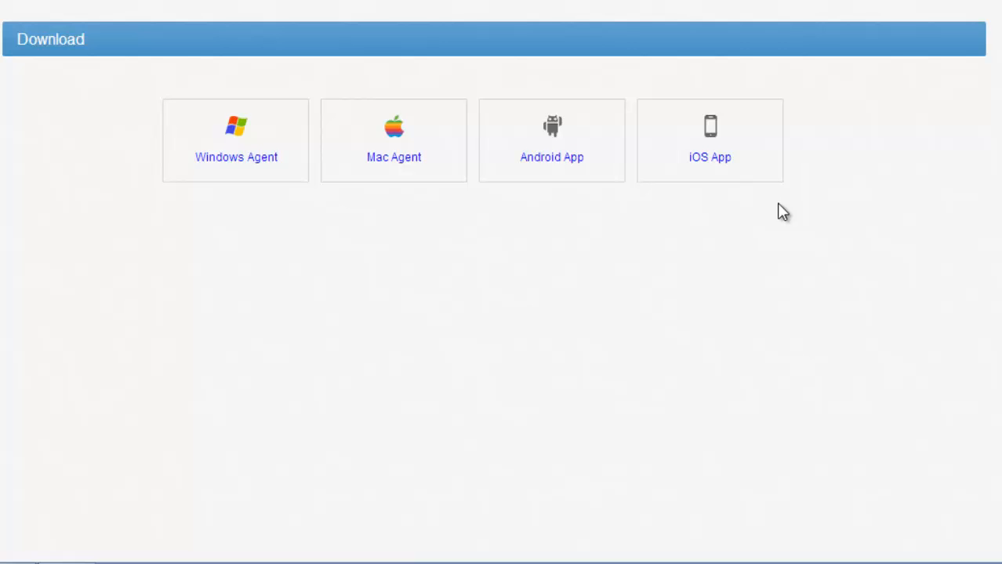
- Open the form for a new team share in the Default Organization and review its settings and subscriber list
{"action": "left_click", "coordinate": [132, 30]}
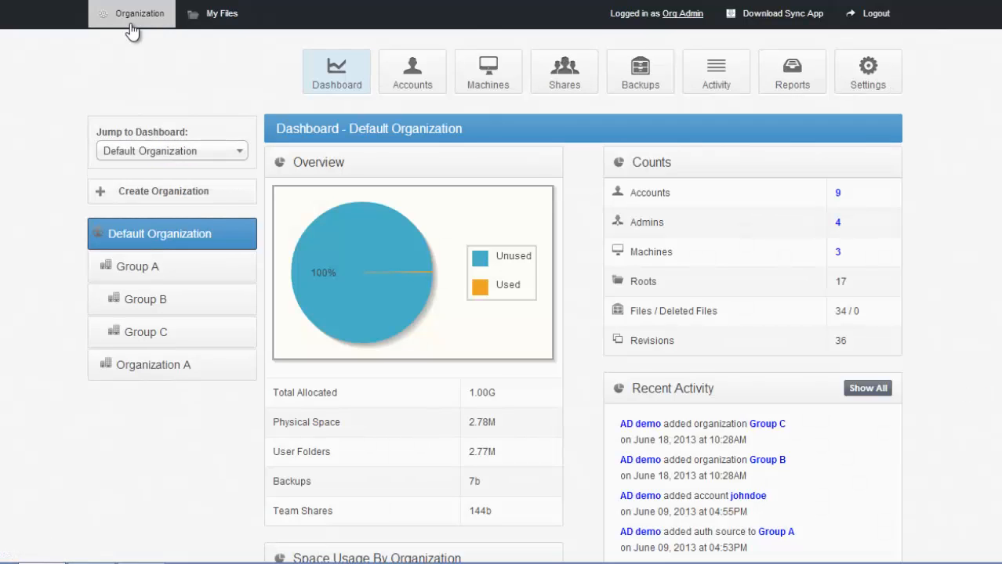
{"action": "left_click", "coordinate": [560, 95]}
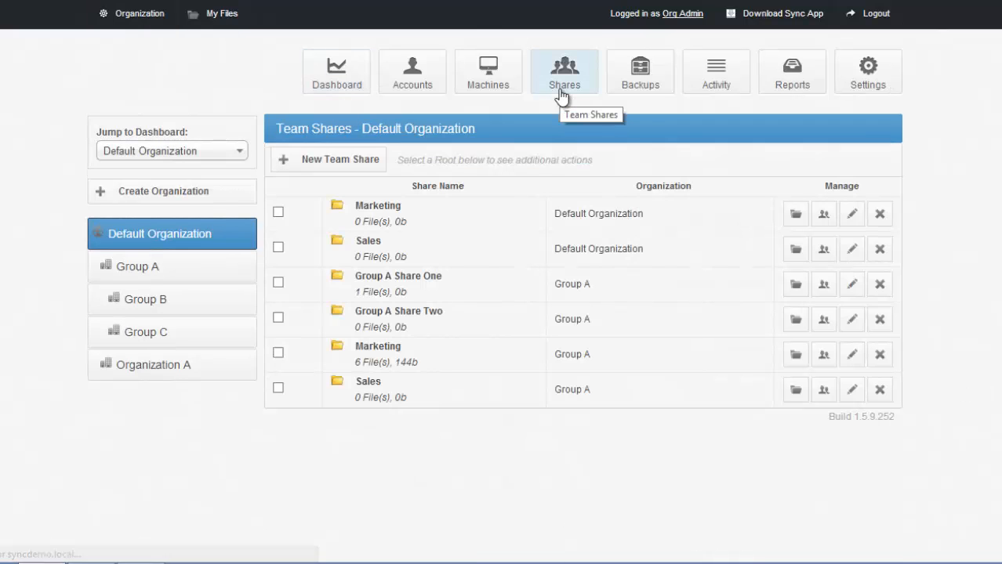
{"action": "left_click", "coordinate": [362, 160]}
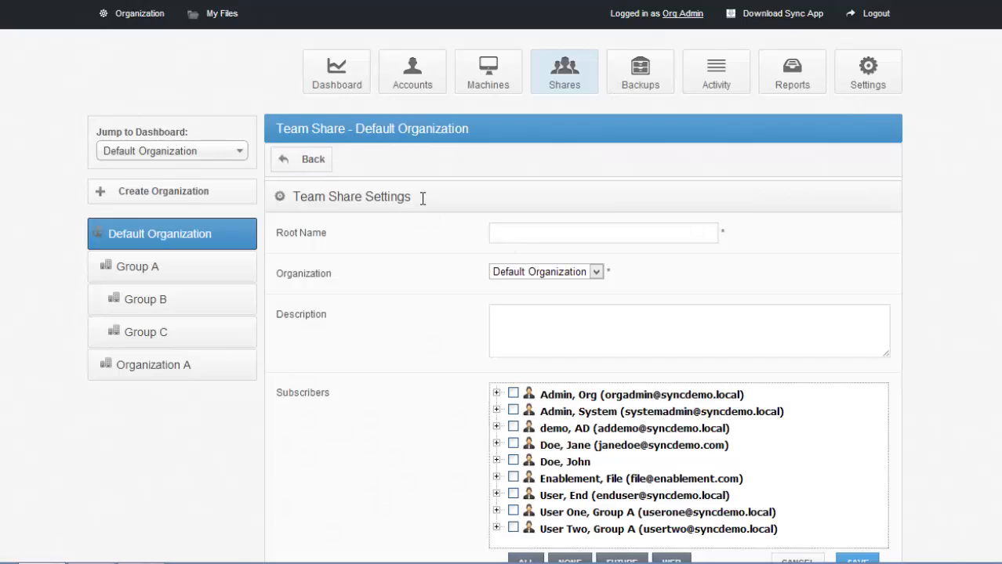
{"action": "left_click_drag", "start_coordinate": [293, 198], "coordinate": [418, 213]}
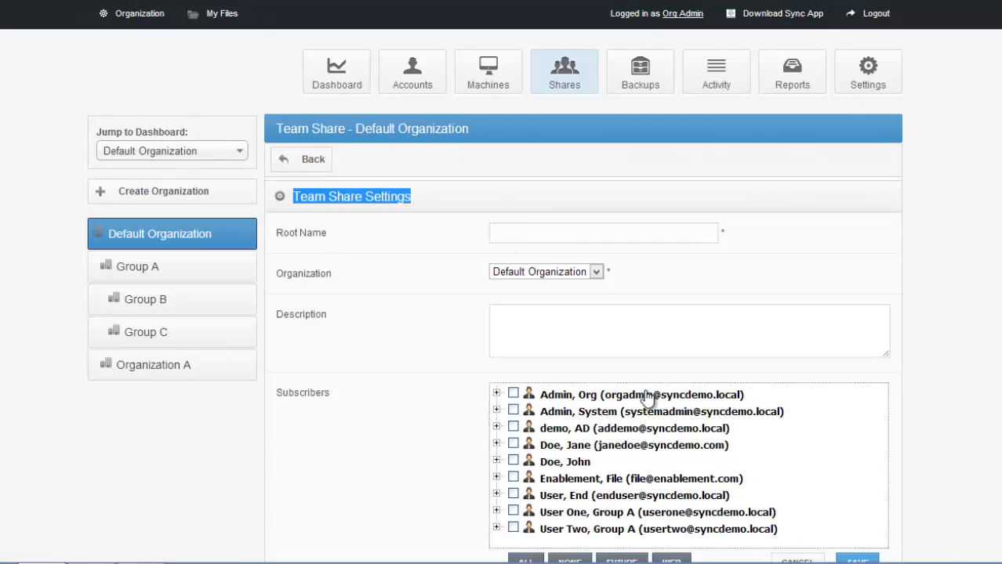
{"action": "scroll", "coordinate": [580, 361], "scroll_direction": "down", "scroll_amount": 1}
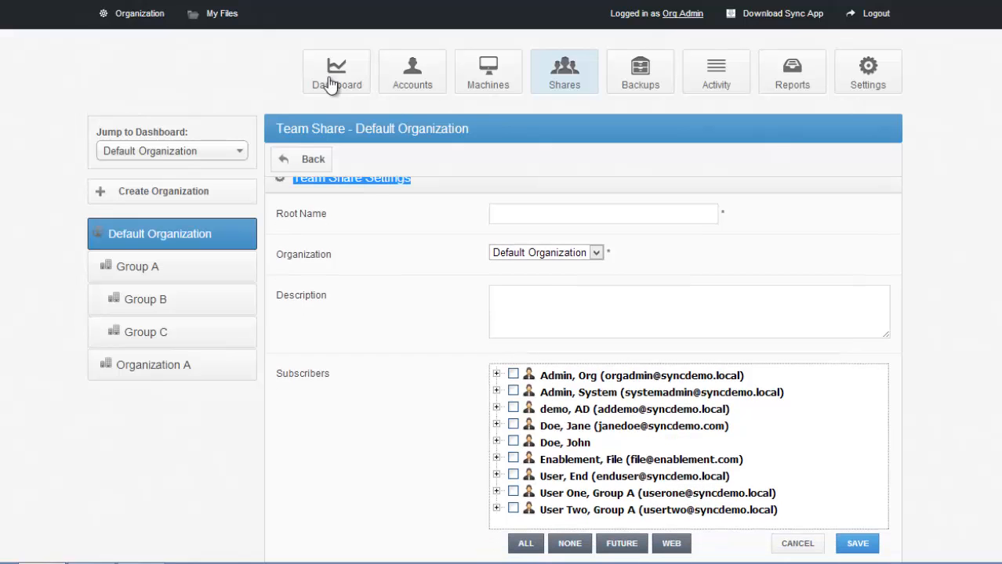
{"action": "left_click_drag", "start_coordinate": [345, 128], "coordinate": [276, 129]}
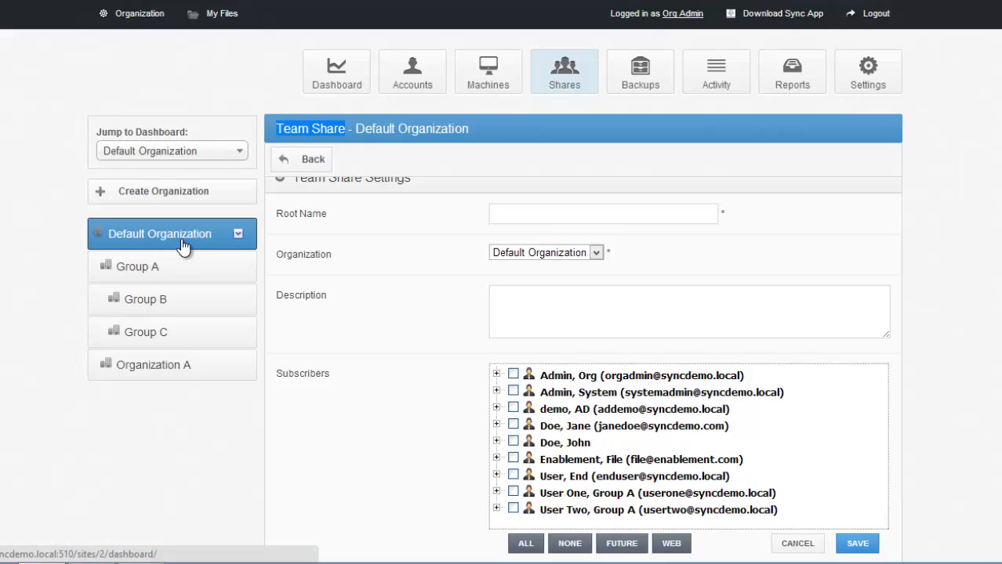
{"action": "scroll", "coordinate": [582, 366], "scroll_direction": "down", "scroll_amount": 1}
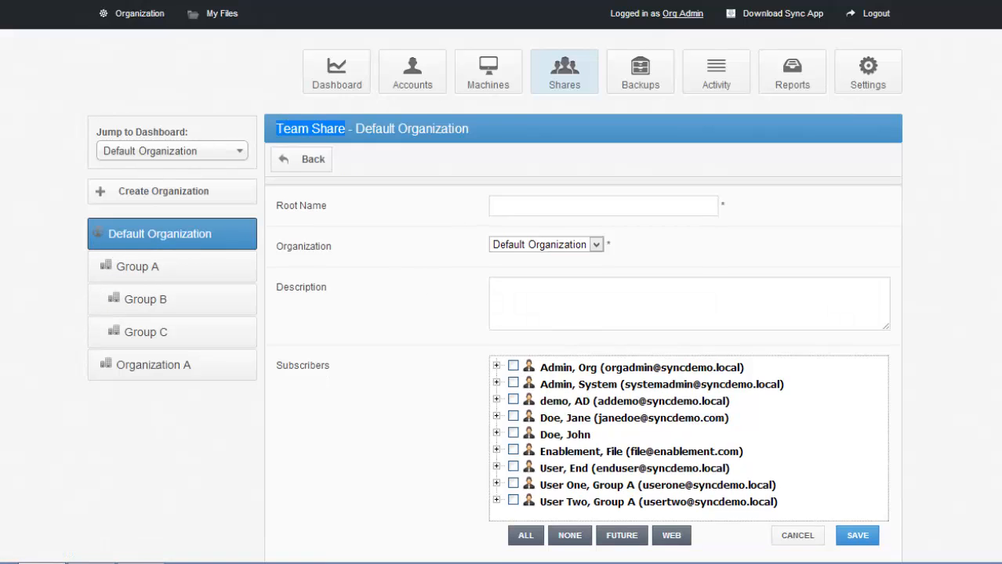
{"action": "scroll", "coordinate": [715, 352], "scroll_direction": "down", "scroll_amount": 2}
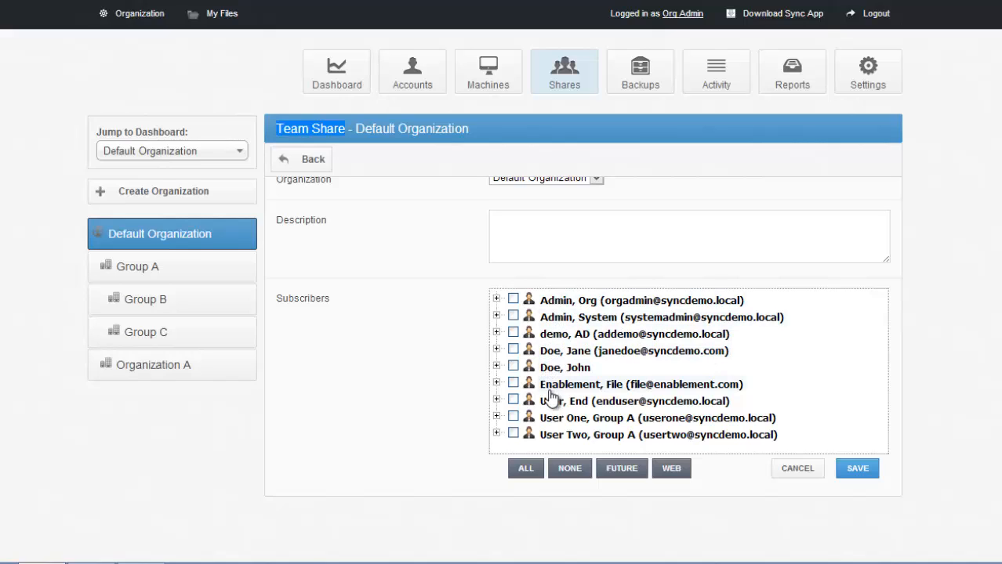
- Select two accounts as team share subscribers and exclude WebDAV and Future Machines for one of them, keeping only Web
{"action": "left_click", "coordinate": [512, 369]}
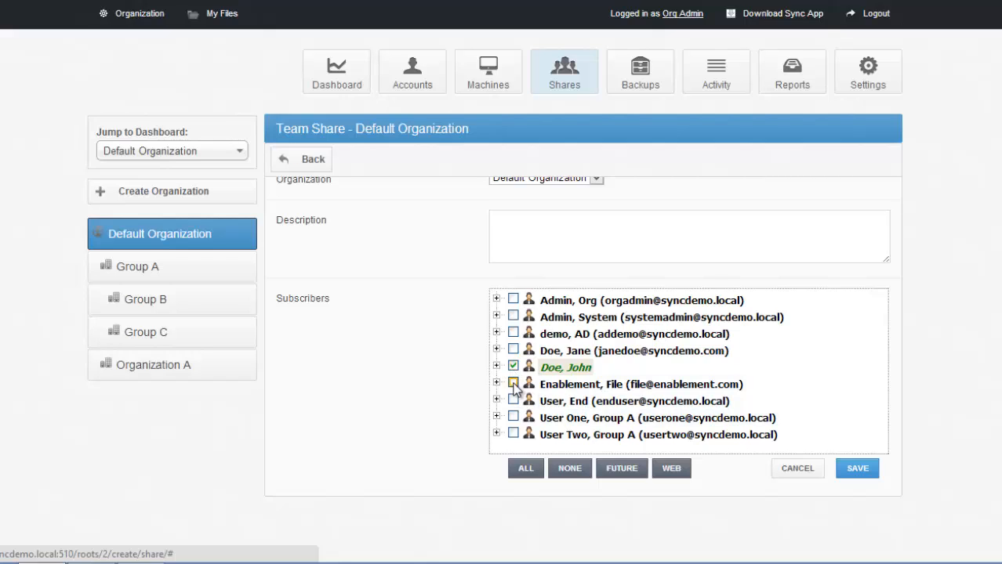
{"action": "left_click", "coordinate": [512, 334]}
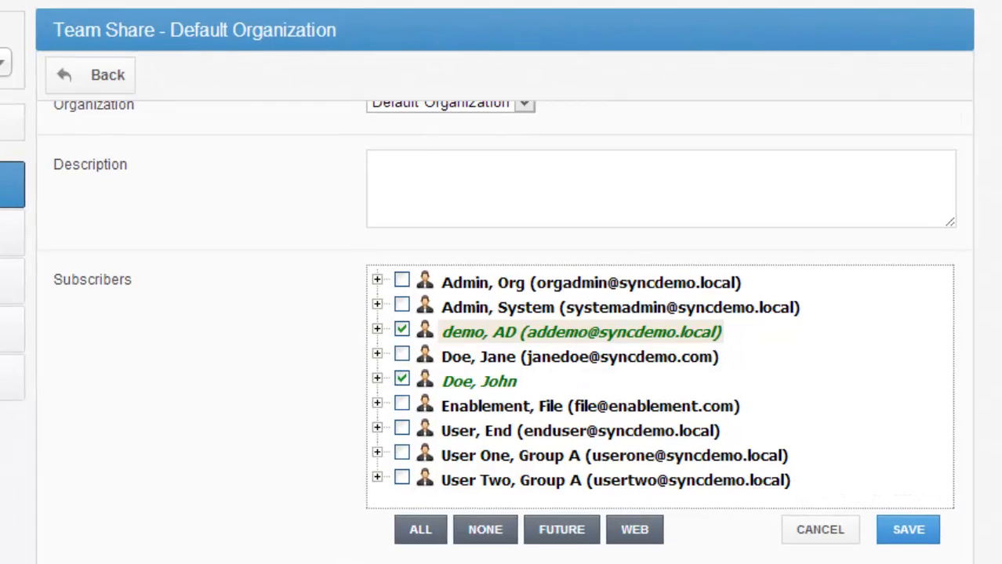
{"action": "left_click", "coordinate": [377, 379]}
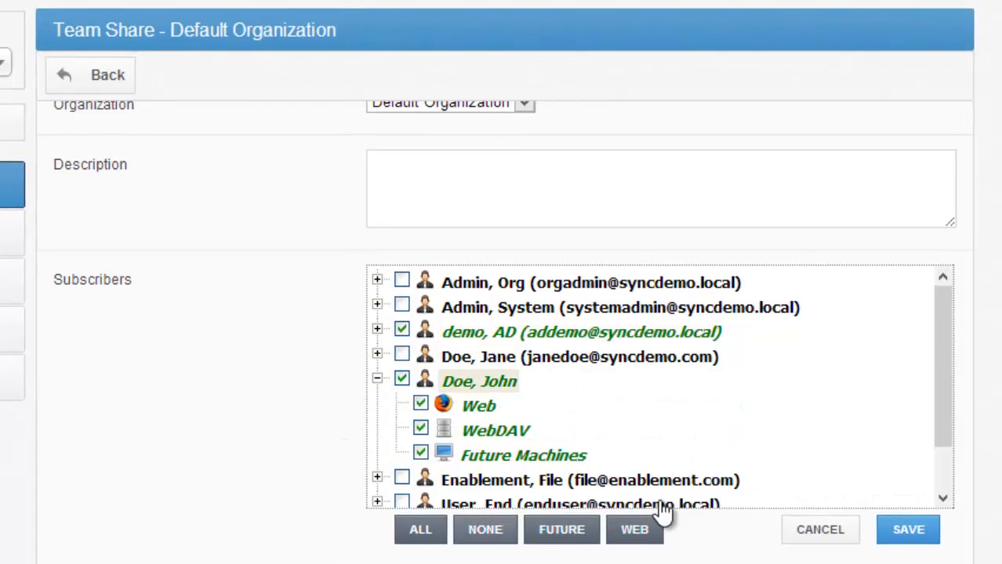
{"action": "left_click", "coordinate": [420, 454]}
{"action": "left_click", "coordinate": [420, 428]}
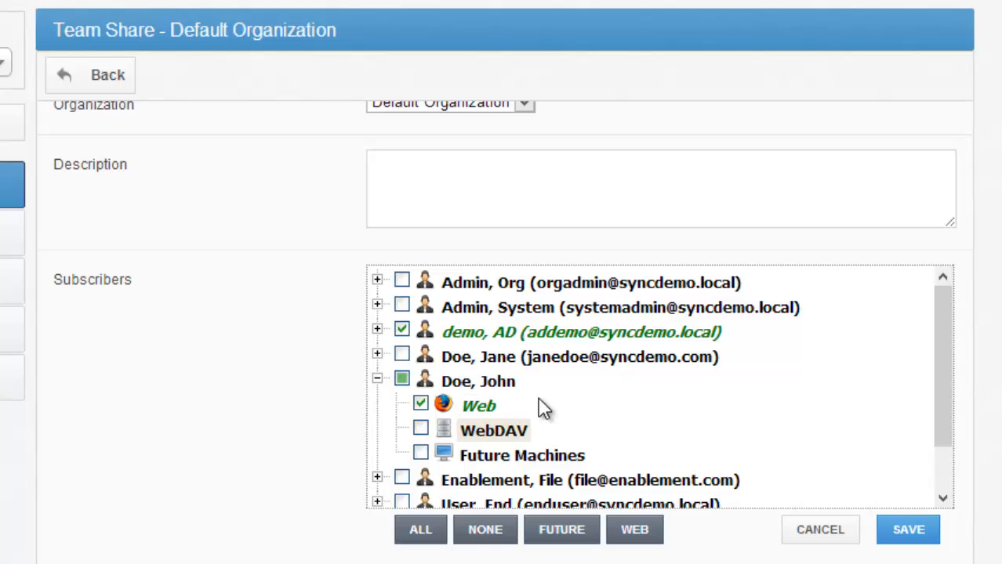
- Switch the expanded subscriber's access from Web to WebDAV and look at the local Sync folder
{"action": "left_click_drag", "start_coordinate": [544, 405], "coordinate": [441, 404]}
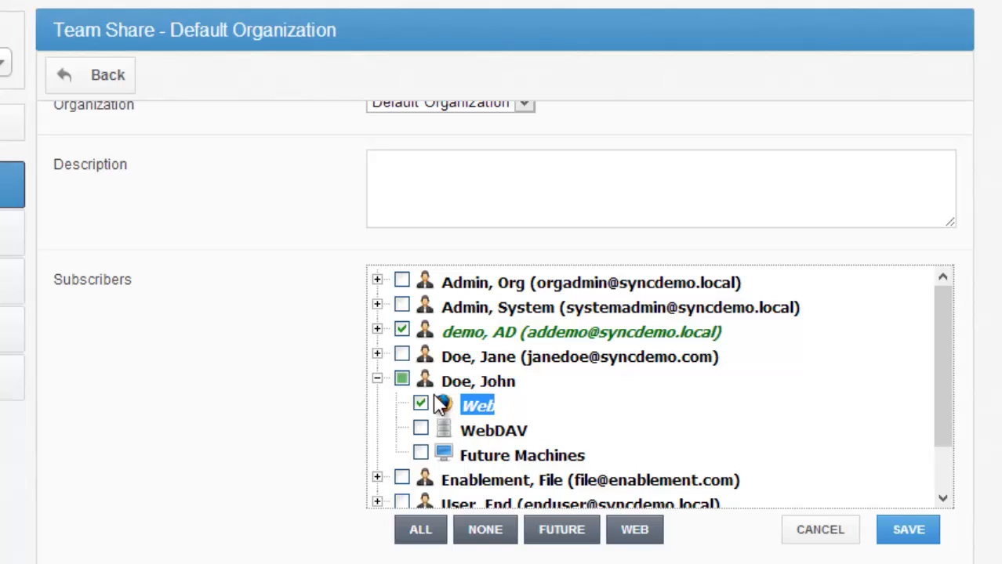
{"action": "left_click", "coordinate": [420, 403]}
{"action": "left_click", "coordinate": [420, 428]}
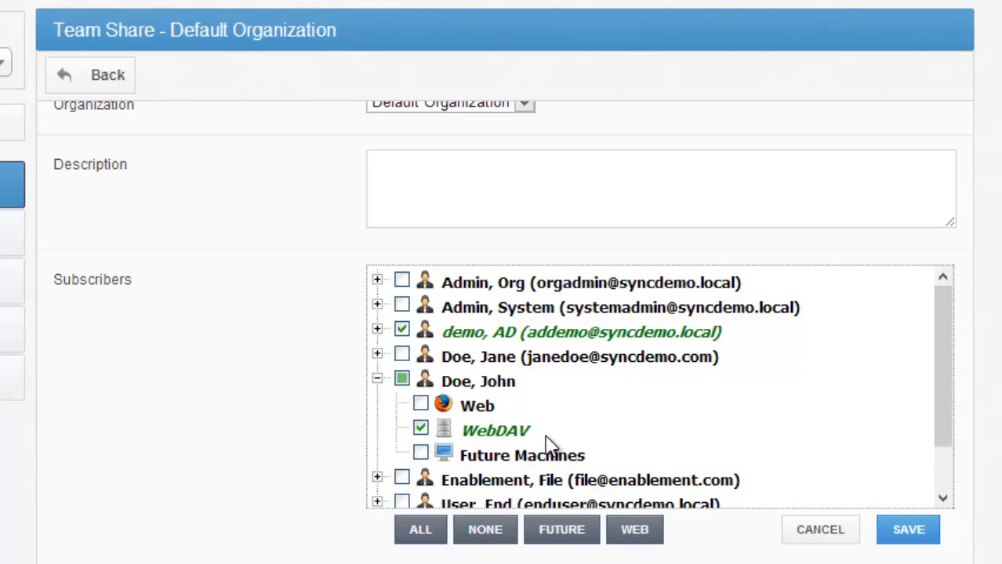
{"action": "left_click_drag", "start_coordinate": [533, 431], "coordinate": [461, 431]}
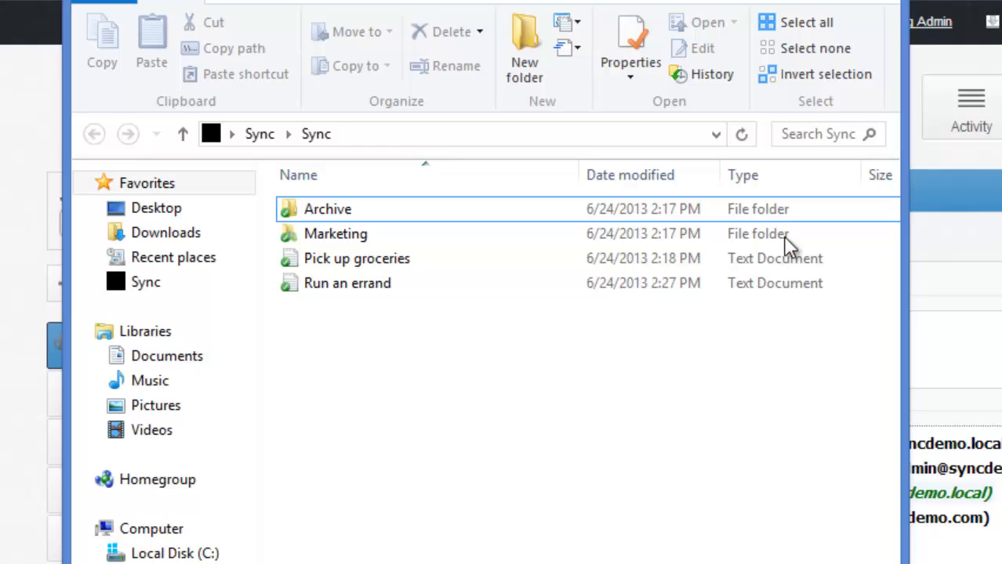
{"action": "left_click", "coordinate": [878, 0]}
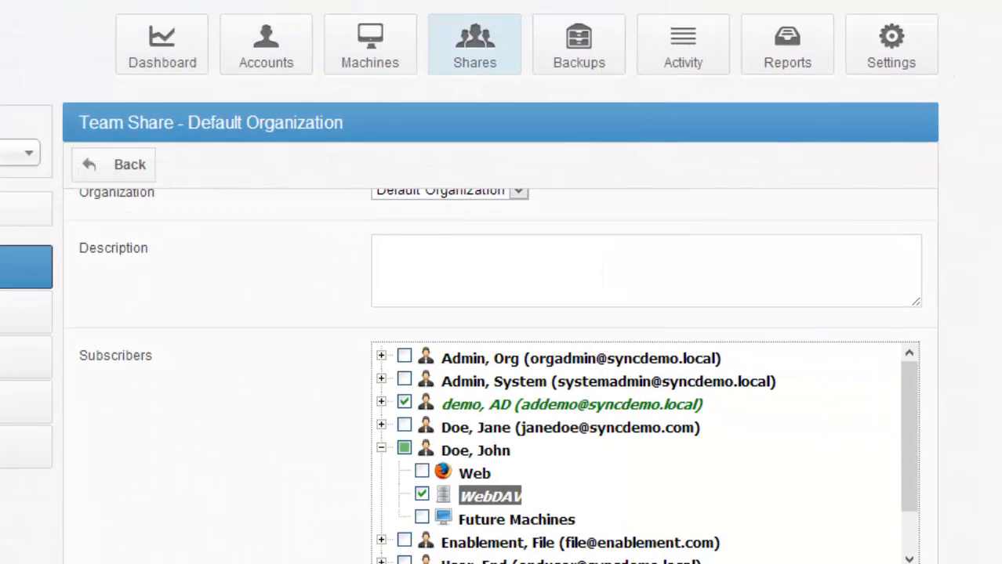
{"action": "left_click", "coordinate": [490, 140]}
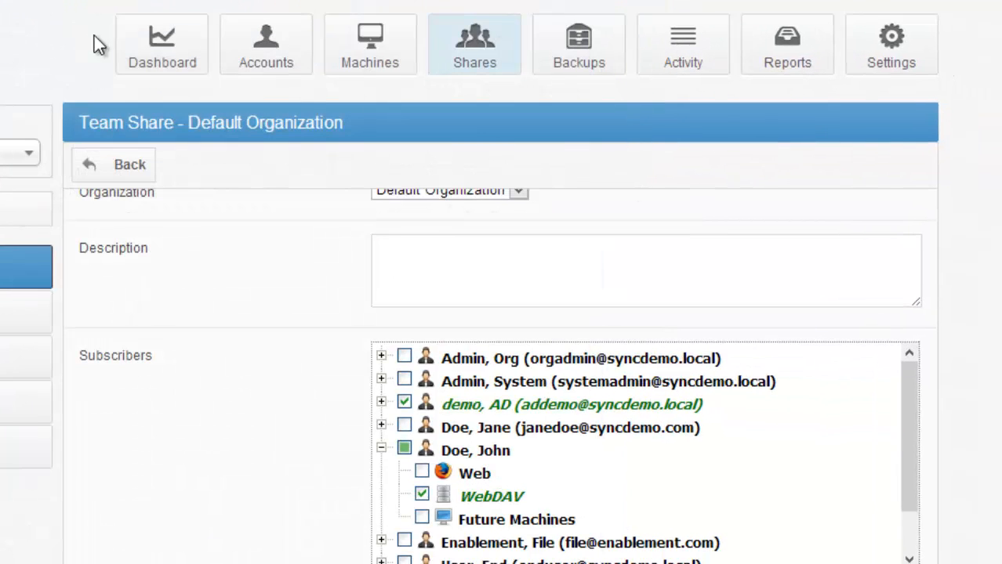
- Examine the account and machine counts and the allocated and physical space on the Default Organization dashboard
{"action": "left_click", "coordinate": [144, 53]}
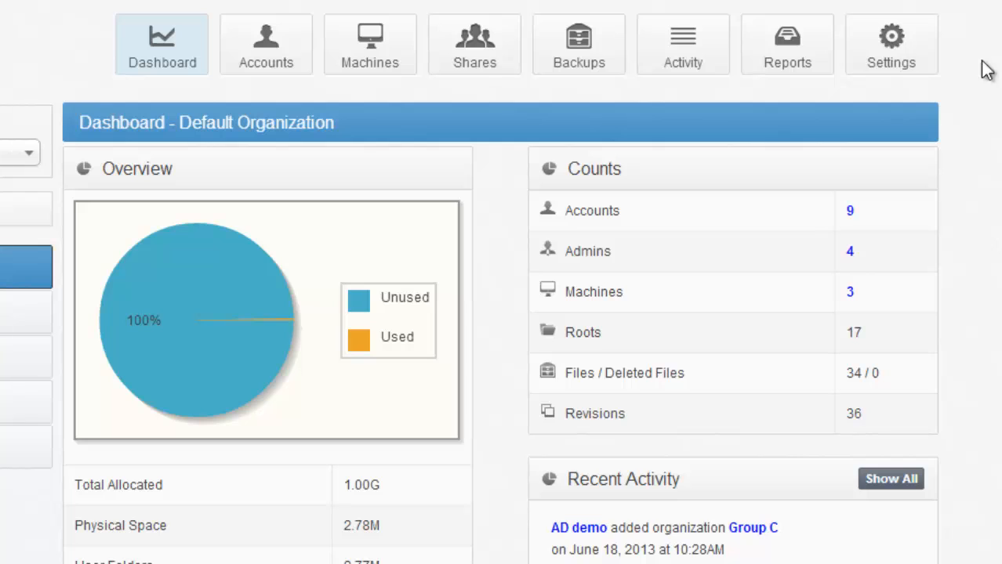
{"action": "left_click_drag", "start_coordinate": [874, 212], "coordinate": [544, 213]}
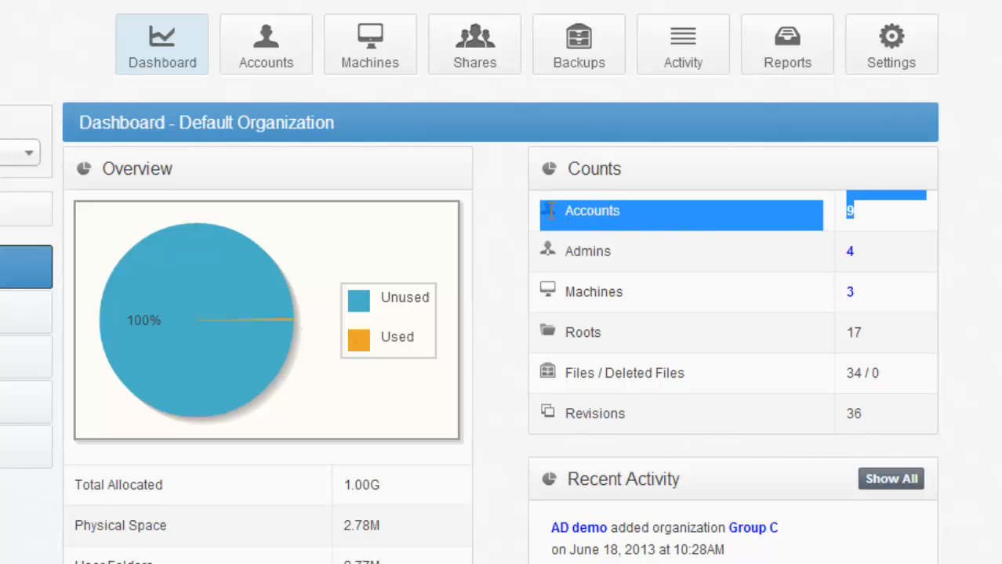
{"action": "left_click", "coordinate": [625, 230]}
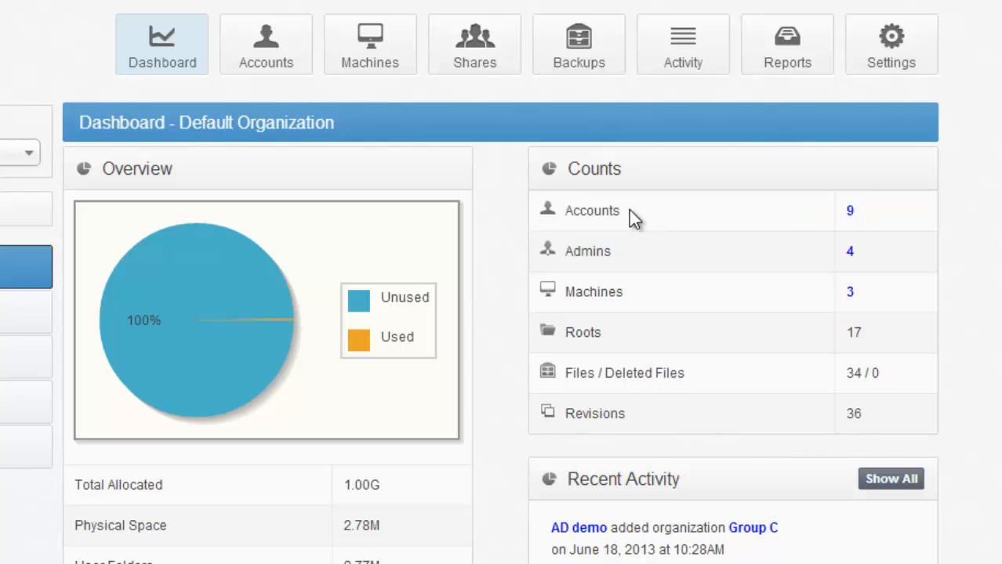
{"action": "left_click_drag", "start_coordinate": [862, 296], "coordinate": [560, 283]}
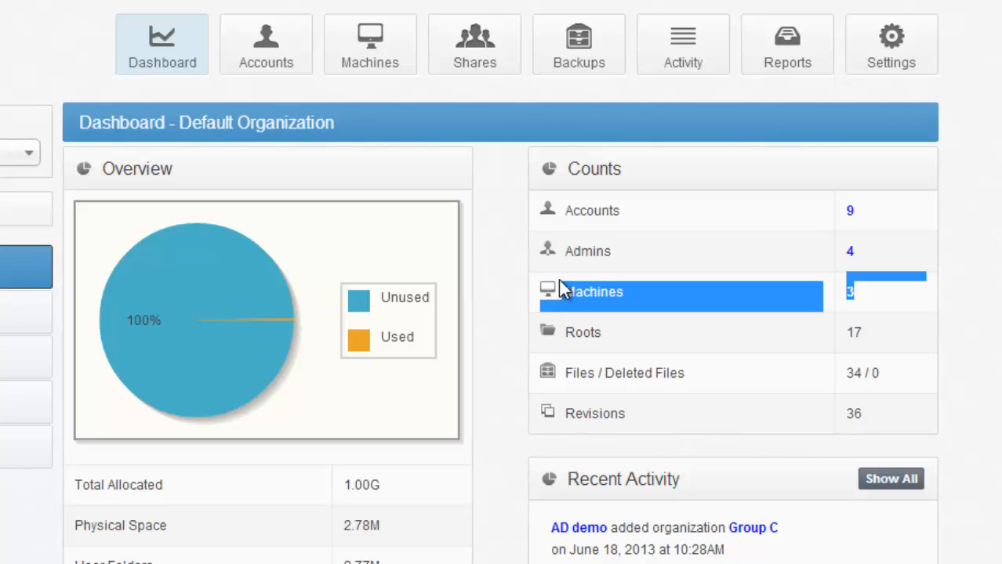
{"action": "scroll", "coordinate": [620, 201], "scroll_direction": "down", "scroll_amount": 3}
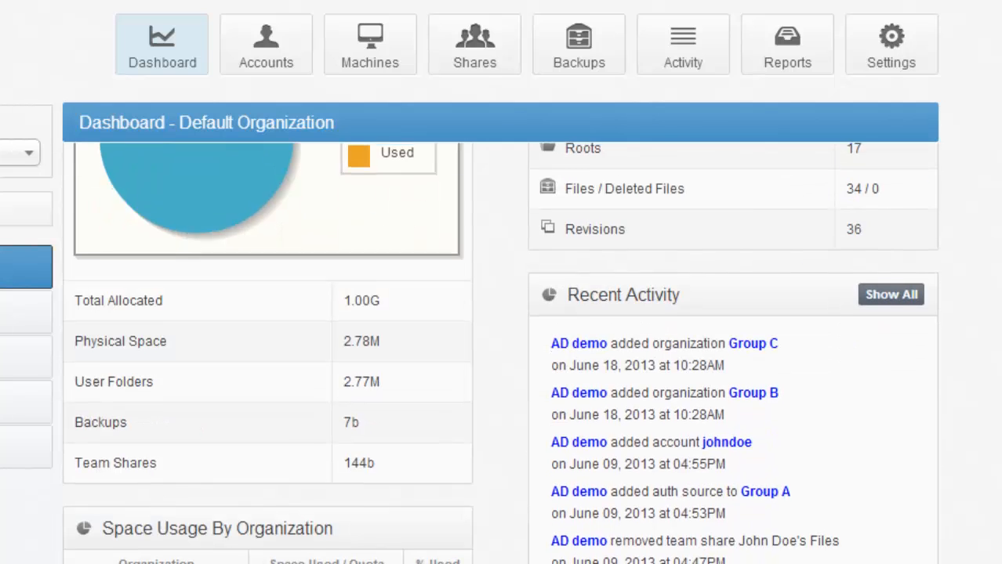
{"action": "left_click_drag", "start_coordinate": [412, 294], "coordinate": [88, 274]}
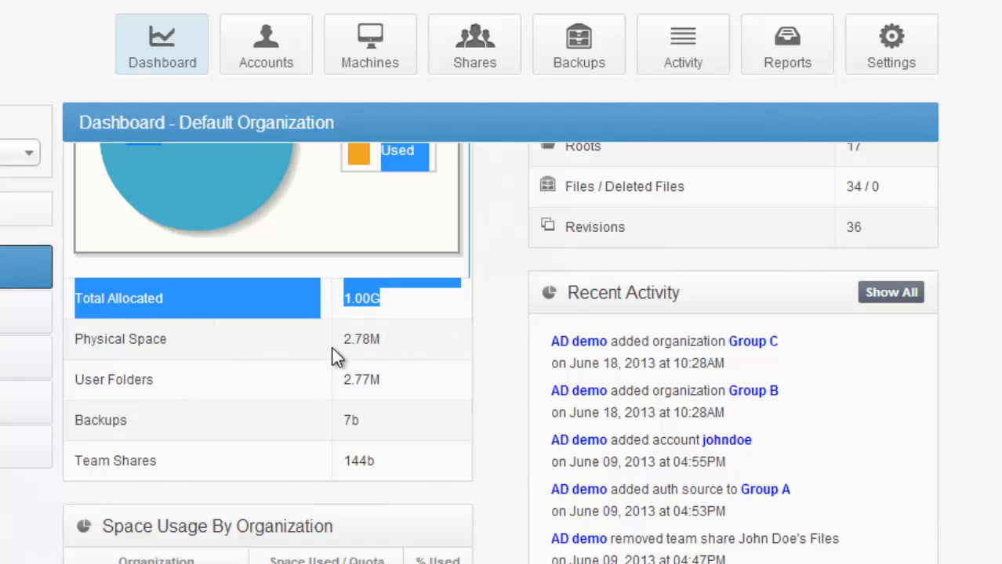
{"action": "left_click_drag", "start_coordinate": [404, 347], "coordinate": [271, 339]}
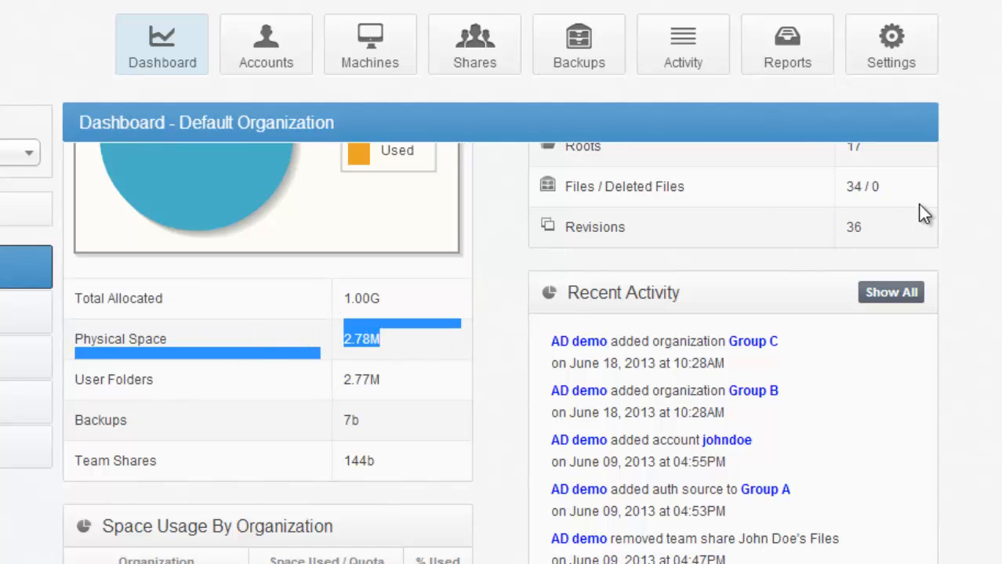
- Review the dashboard's bandwidth, alerts, space usage, top storage users and top bandwidth machines sections
{"action": "scroll", "coordinate": [500, 354], "scroll_direction": "down", "scroll_amount": 7}
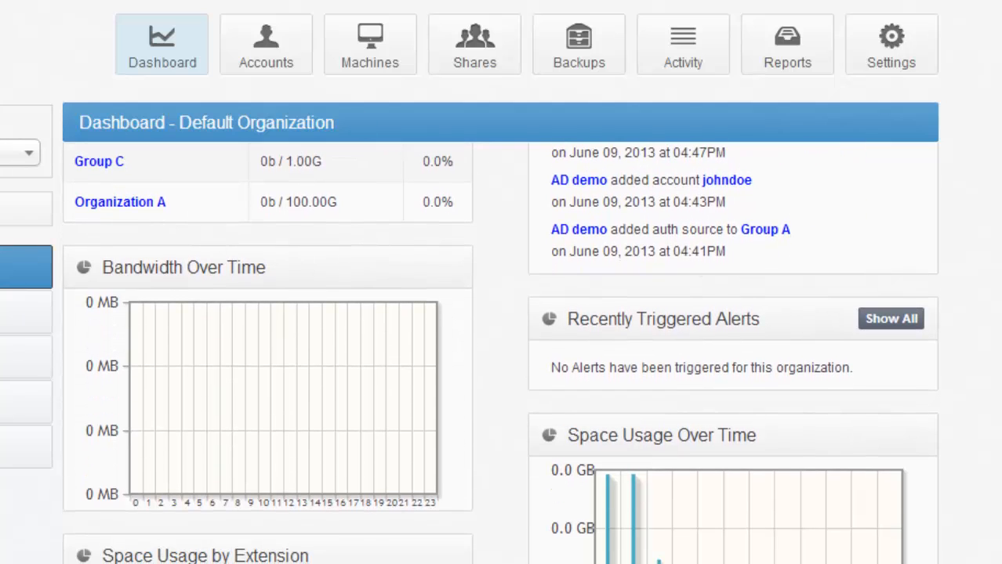
{"action": "scroll", "coordinate": [500, 353], "scroll_direction": "down", "scroll_amount": 5}
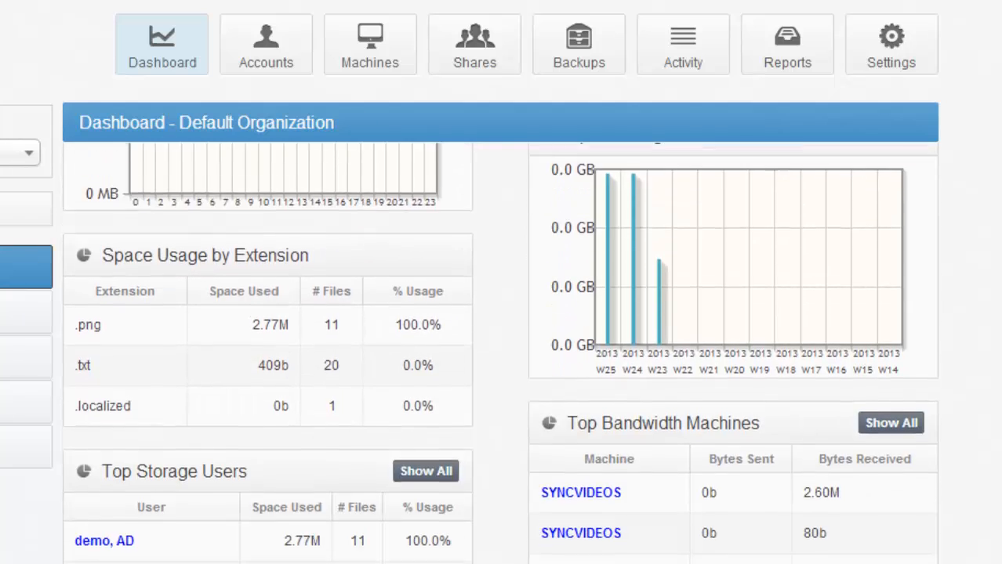
{"action": "scroll", "coordinate": [501, 354], "scroll_direction": "down", "scroll_amount": 2}
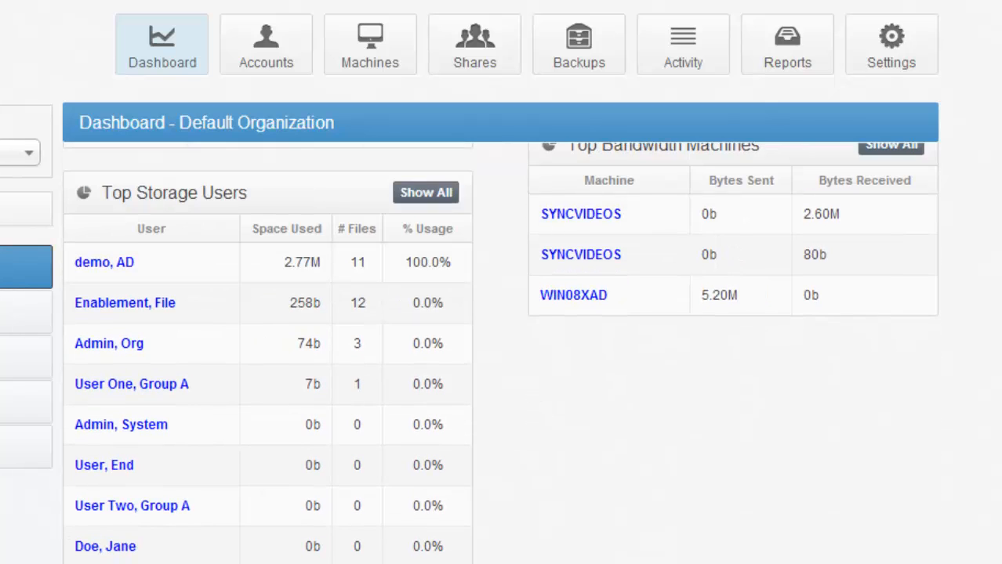
{"action": "scroll", "coordinate": [500, 354], "scroll_direction": "up", "scroll_amount": 8}
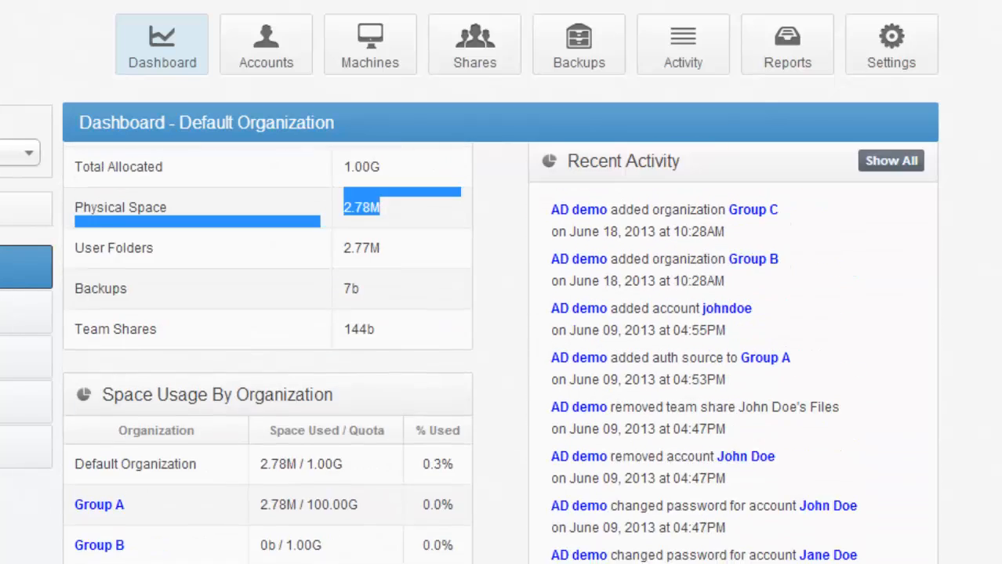
{"action": "scroll", "coordinate": [500, 353], "scroll_direction": "up", "scroll_amount": 4}
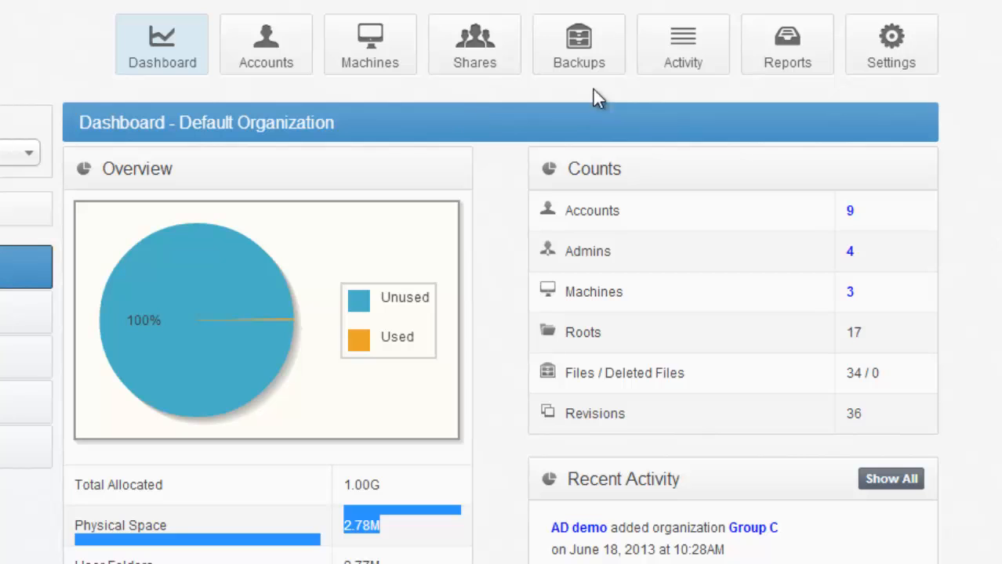
- Start a recurring report for the Default Organization with the account, admin, machine, root, file and revision counts and the Bandwidth usage gadget
{"action": "left_click", "coordinate": [772, 43]}
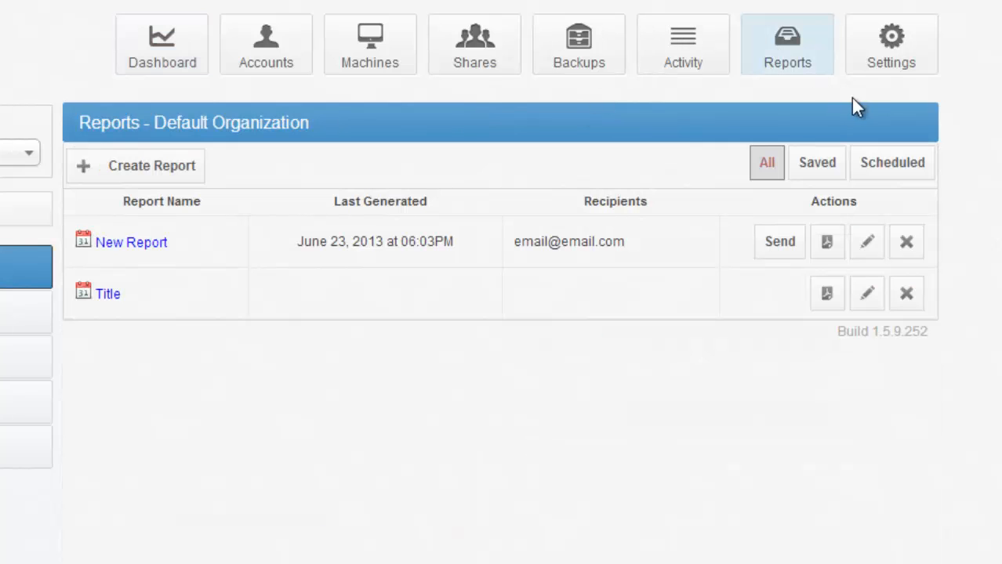
{"action": "left_click", "coordinate": [153, 169]}
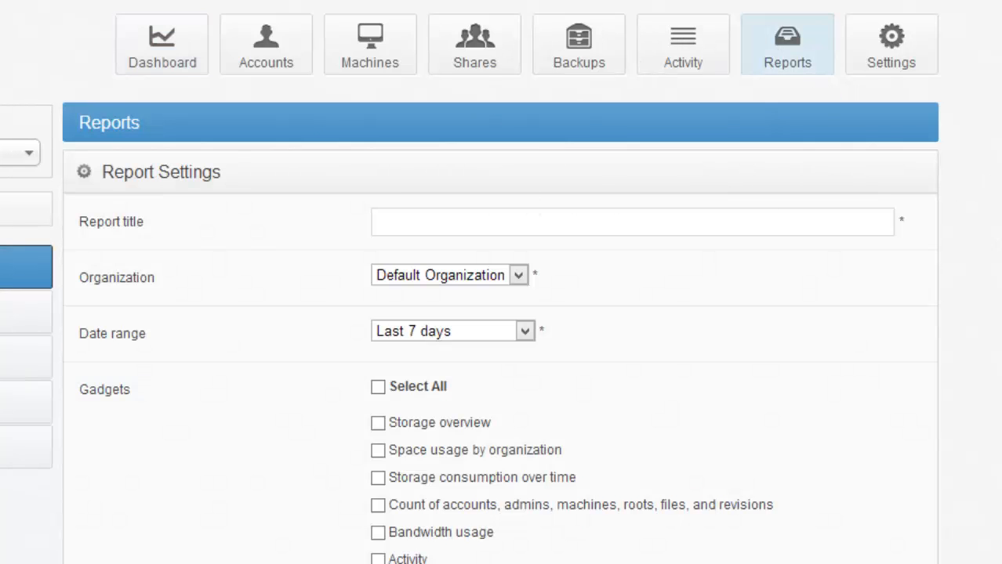
{"action": "scroll", "coordinate": [934, 502], "scroll_direction": "down", "scroll_amount": 4}
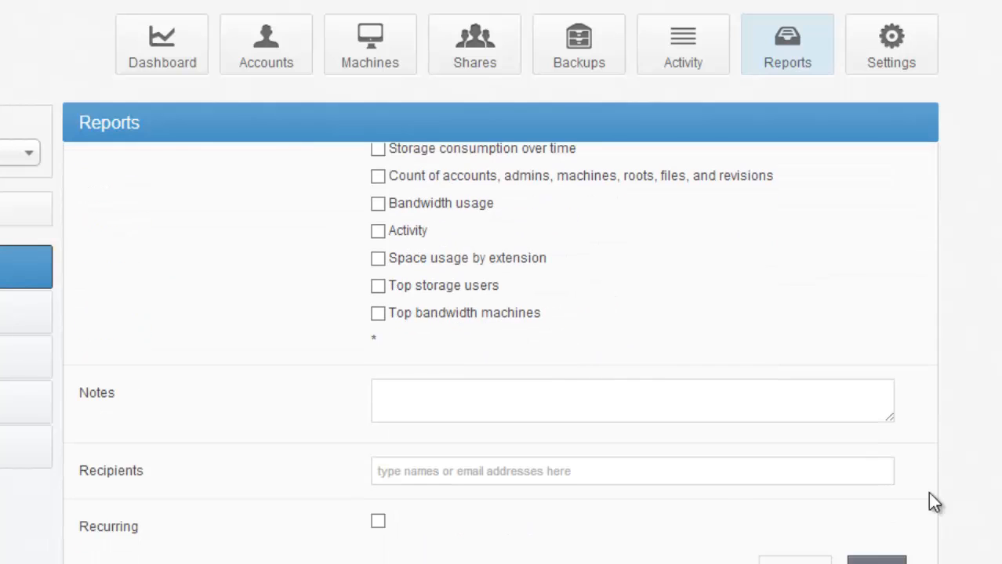
{"action": "left_click", "coordinate": [378, 523]}
{"action": "scroll", "coordinate": [843, 244], "scroll_direction": "up", "scroll_amount": 3}
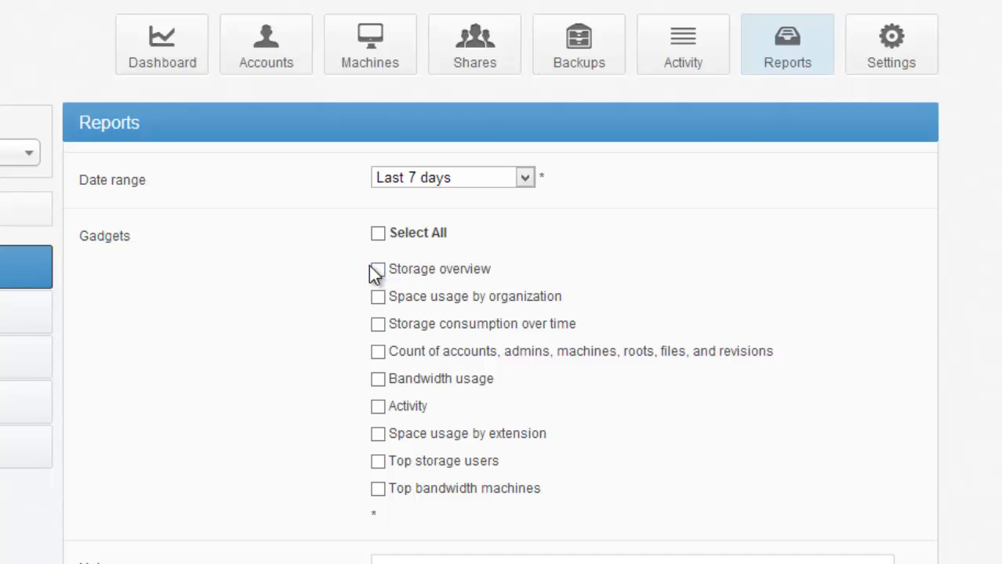
{"action": "left_click", "coordinate": [377, 352]}
{"action": "left_click", "coordinate": [378, 380]}
- Start a new backup for the Default Organization and look for backup folders on the AD demo and Group A users' machines
{"action": "left_click", "coordinate": [616, 39]}
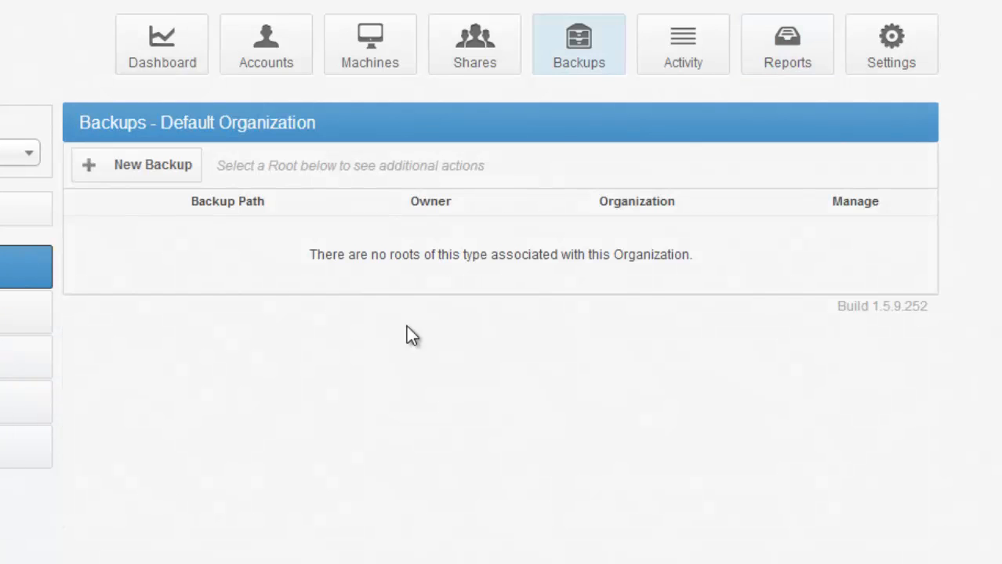
{"action": "left_click", "coordinate": [129, 167]}
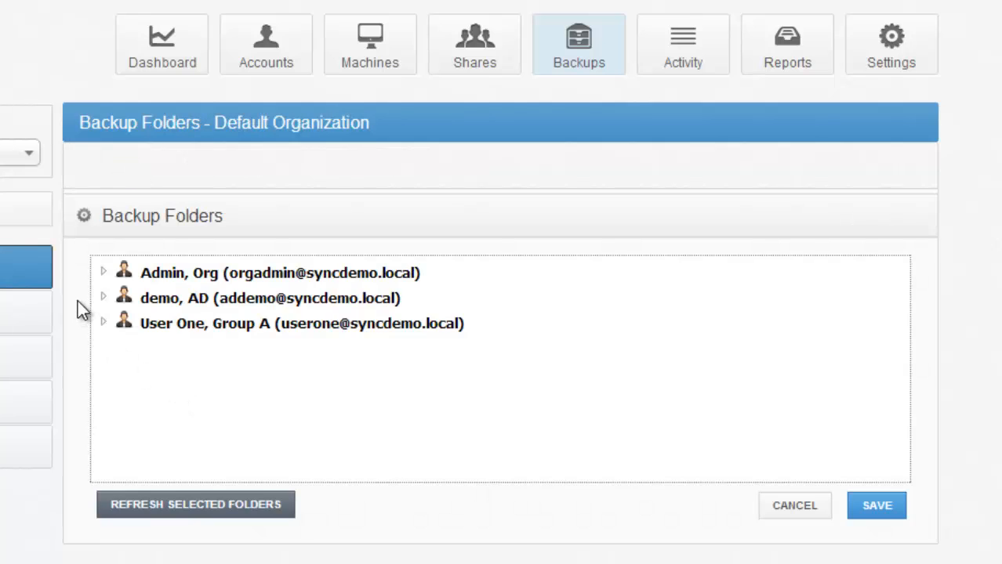
{"action": "left_click", "coordinate": [101, 298]}
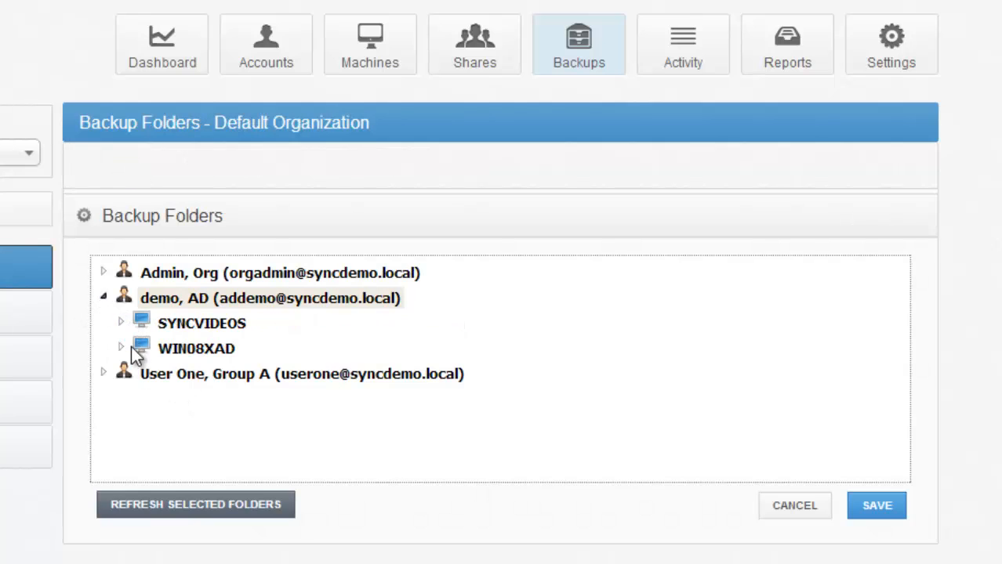
{"action": "left_click", "coordinate": [120, 322]}
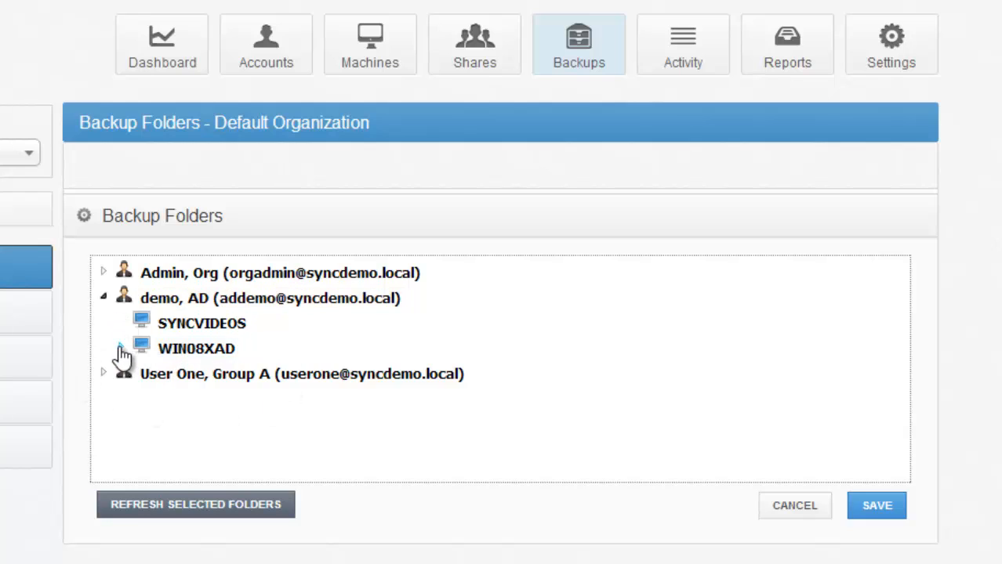
{"action": "left_click", "coordinate": [120, 347]}
{"action": "left_click", "coordinate": [102, 373]}
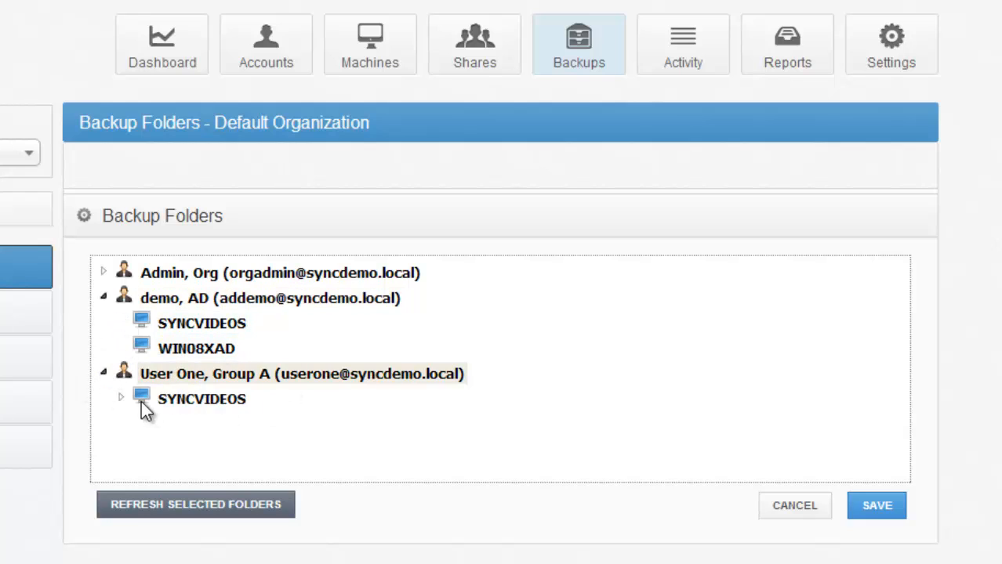
{"action": "left_click", "coordinate": [121, 398]}
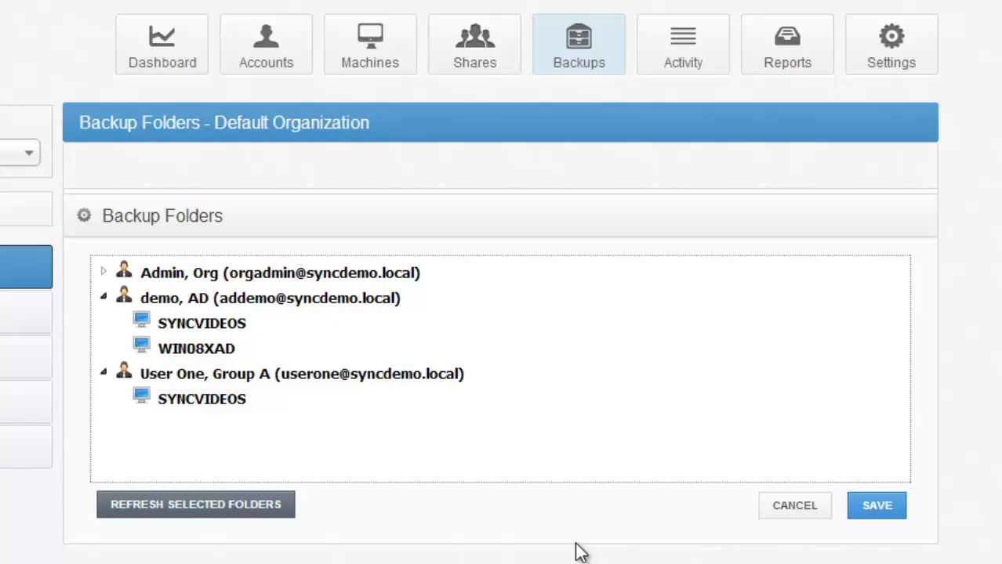
- Select the DELL folder on drive C:\ of the organization admin's SYNCVIDEOS machine for backup
{"action": "left_click", "coordinate": [105, 273]}
{"action": "left_click", "coordinate": [121, 296]}
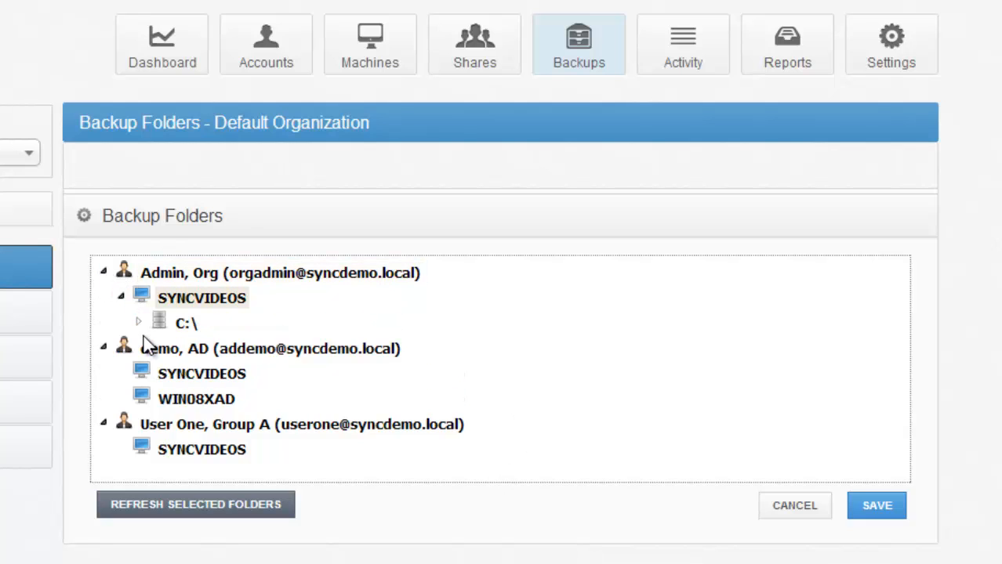
{"action": "left_click", "coordinate": [139, 323]}
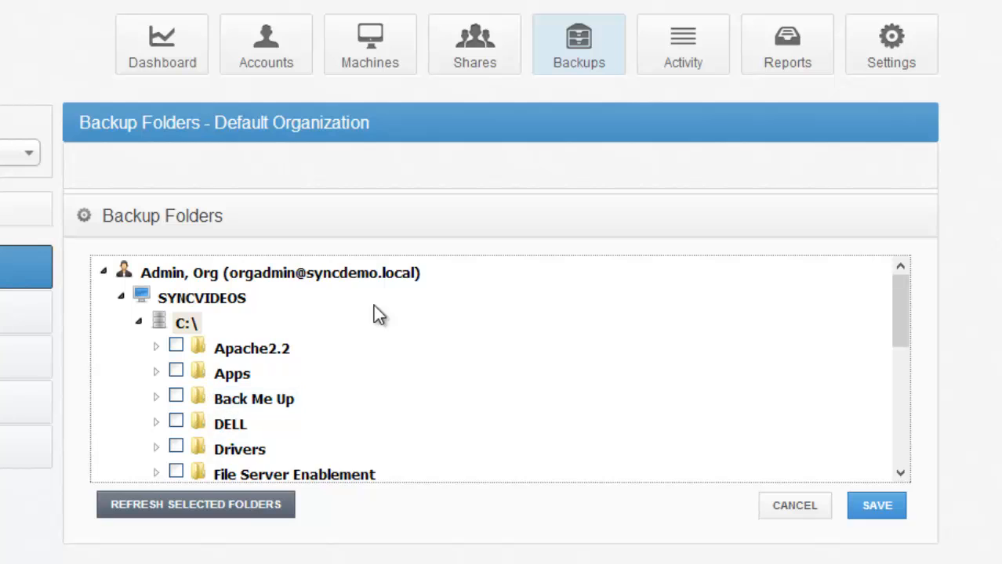
{"action": "mouse_move", "coordinate": [905, 316]}
{"action": "left_mouse_down"}
{"action": "mouse_move", "coordinate": [898, 389]}
{"action": "mouse_move", "coordinate": [913, 375]}
{"action": "mouse_move", "coordinate": [913, 320]}
{"action": "left_mouse_up"}
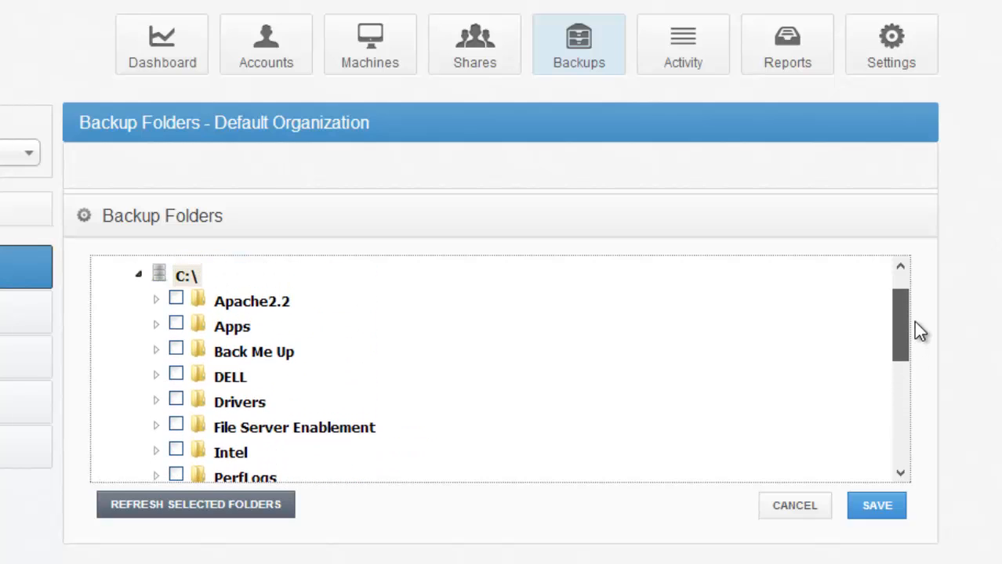
{"action": "left_click", "coordinate": [176, 375]}
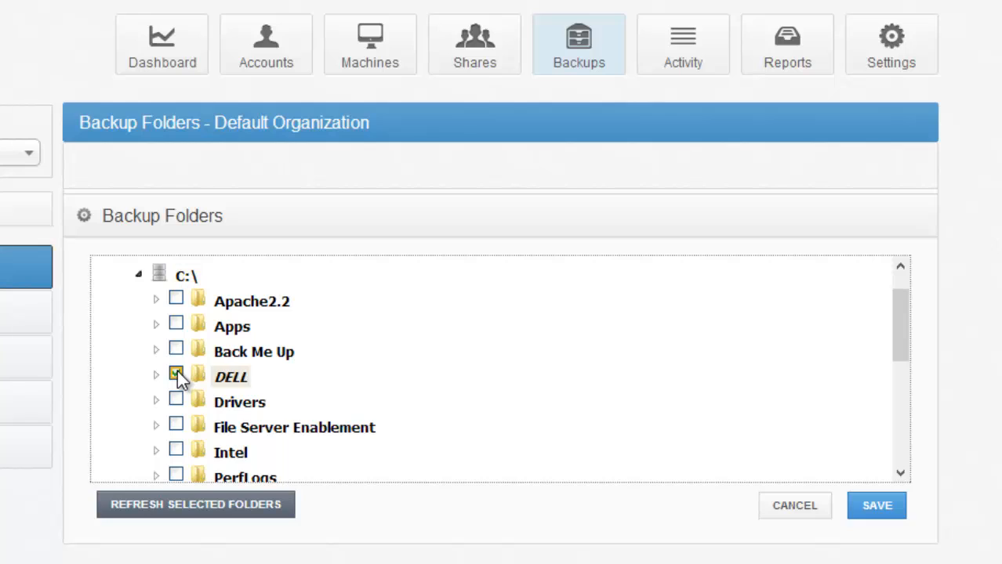